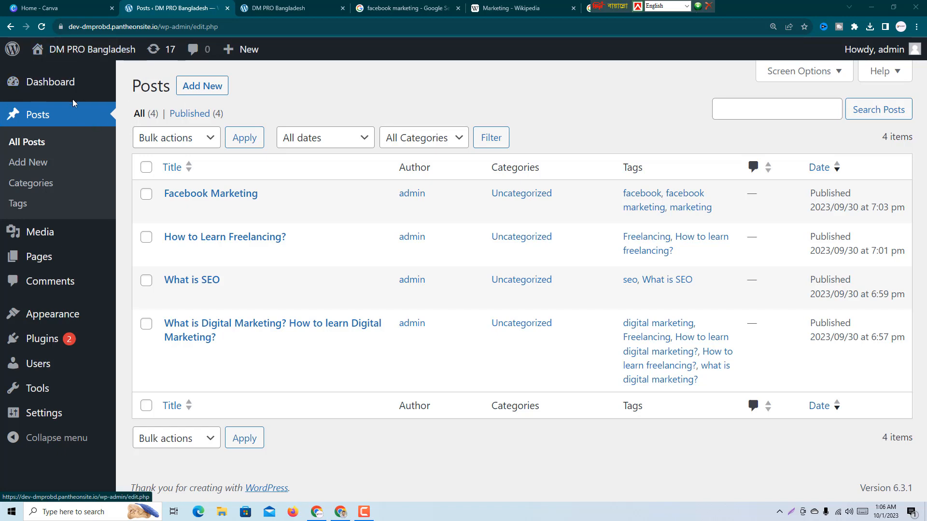
# Step: Go to the post categories and enter "Digital Marketing" as the name of a new category
pyautogui.click(37, 188)
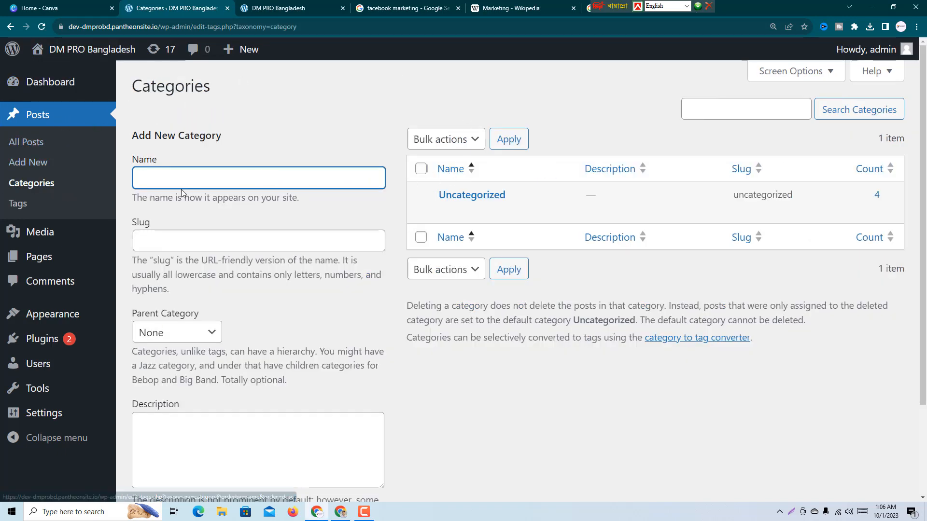
pyautogui.write('Dgit')
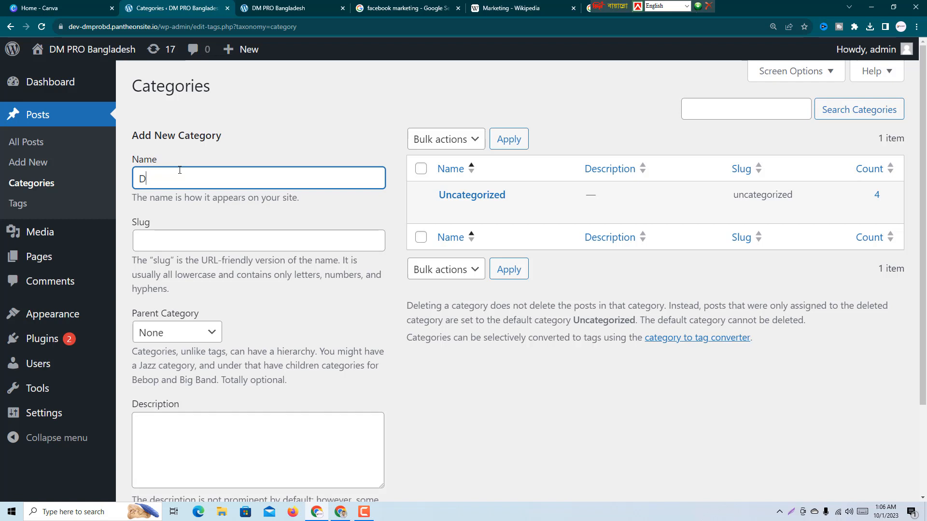
pyautogui.write('gital ma')
pyautogui.press('BackSpace')
pyautogui.press('BackSpace')
pyautogui.write('Marketing')
# Step: Copy the name "Digital Marketing" into the slug and add the new category
pyautogui.tripleClick(197, 175)
pyautogui.hotkey('ctrl', 'c')
pyautogui.click(179, 240)
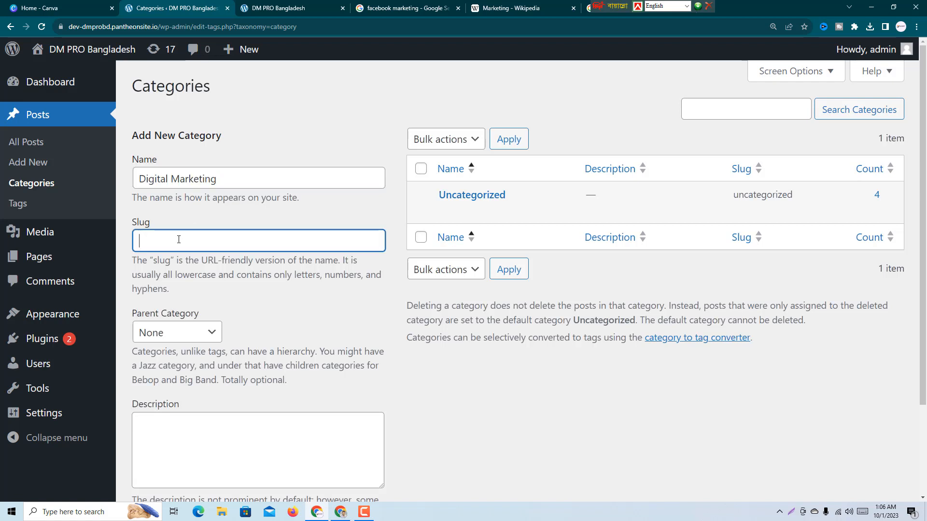
pyautogui.hotkey('ctrl', 'v')
pyautogui.scroll(-1, 261, 247)
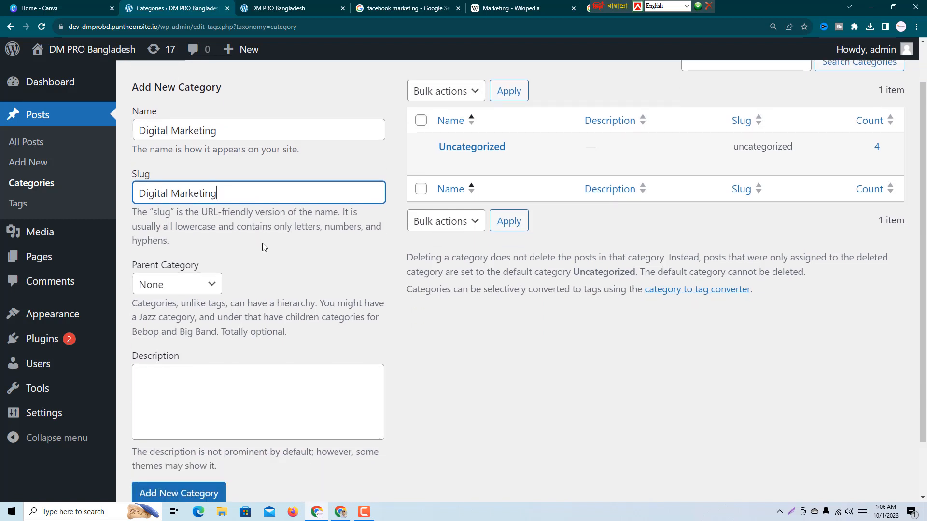
pyautogui.scroll(-1, 247, 280)
pyautogui.click(180, 426)
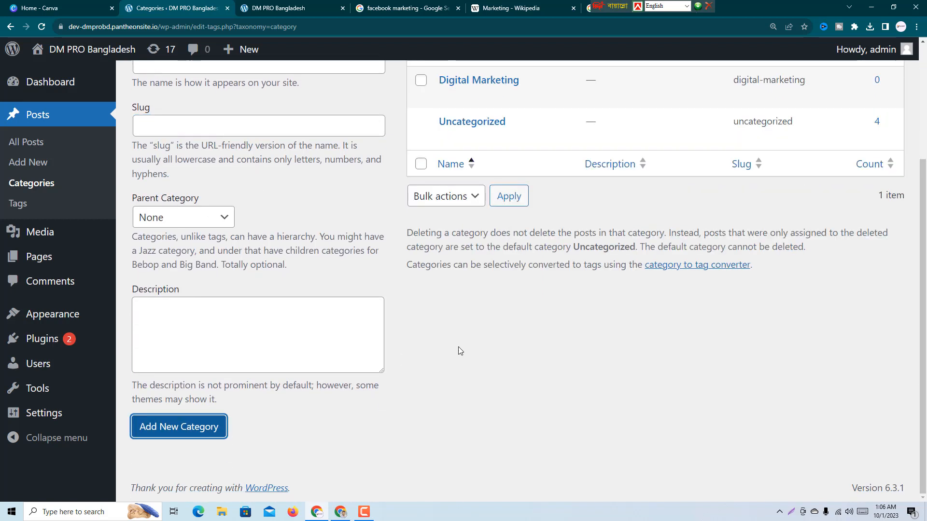
# Step: Add a category named "Social Media Marketing", using the same text as its slug
pyautogui.scroll(2, 458, 318)
pyautogui.click(189, 164)
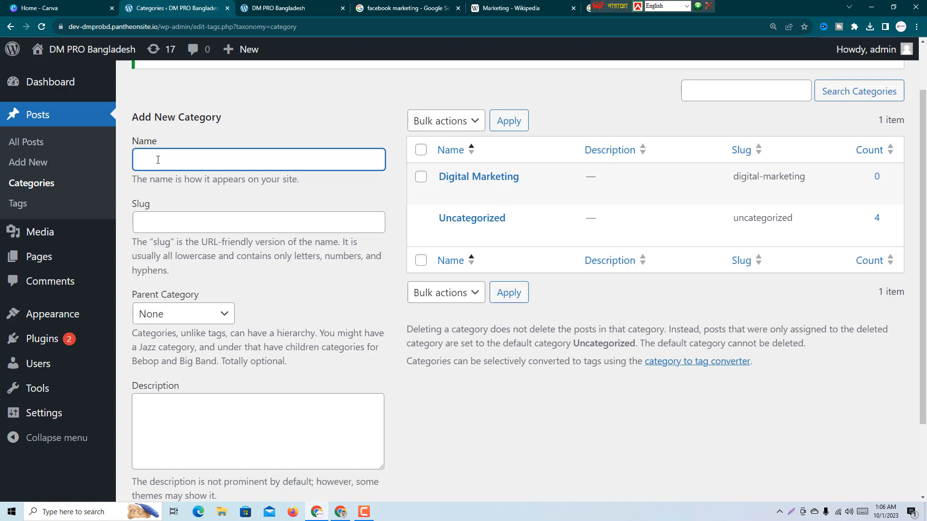
pyautogui.write('Social Media Marketing')
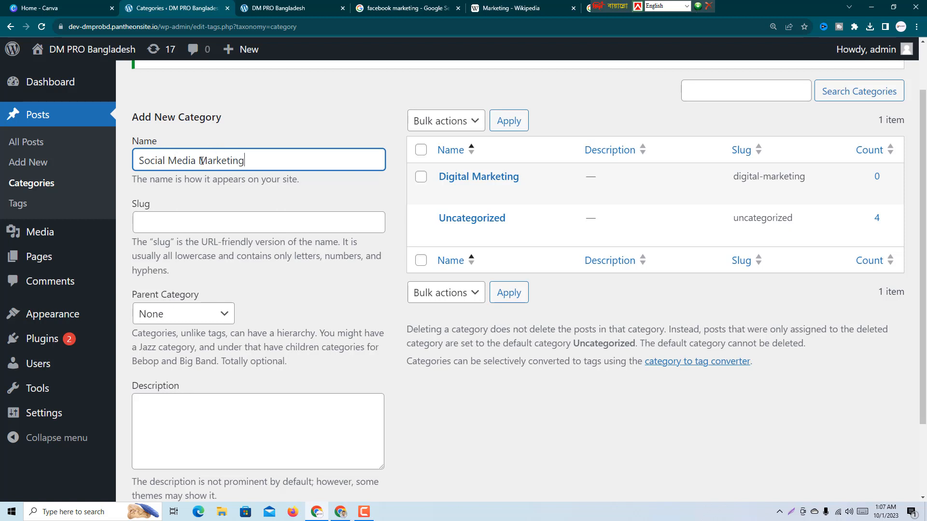
pyautogui.hotkey('ctrl', 'a')
pyautogui.hotkey('ctrl', 'c')
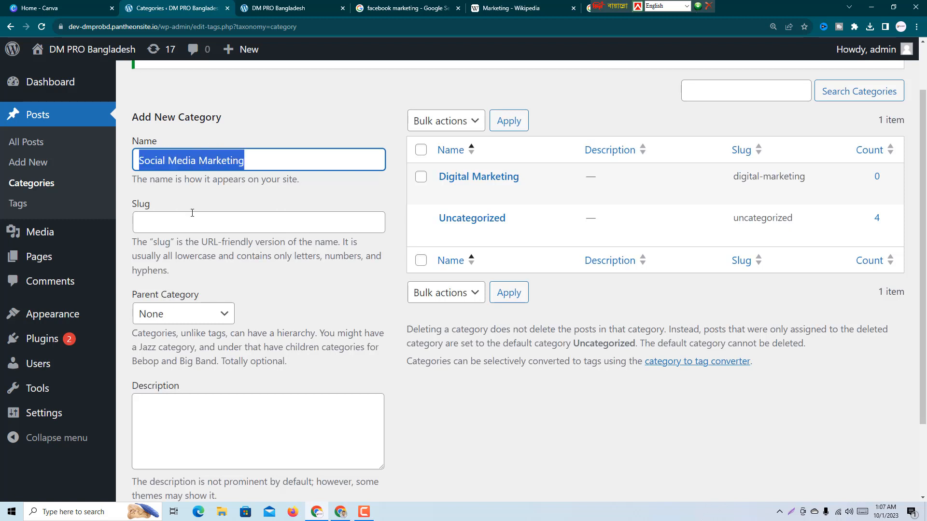
pyautogui.click(189, 219)
pyautogui.hotkey('ctrl', 'v')
pyautogui.scroll(-2, 254, 327)
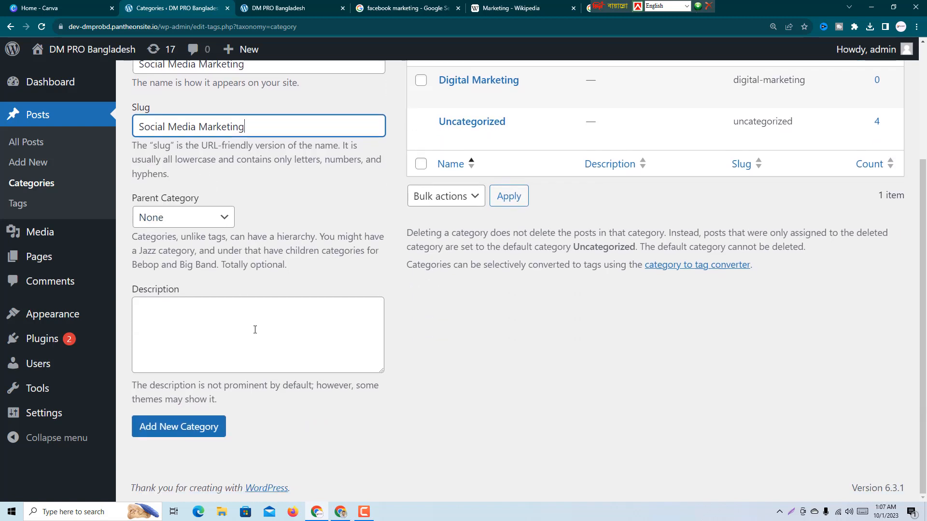
pyautogui.click(197, 433)
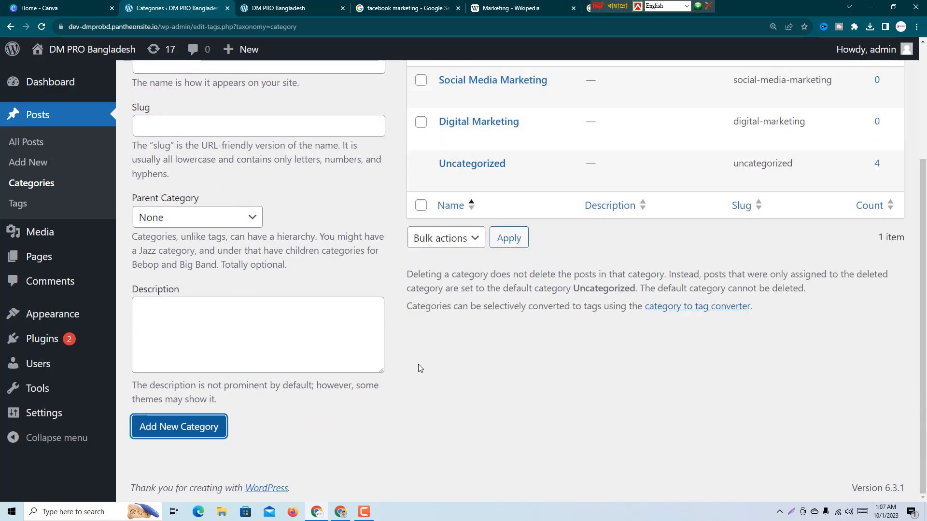
# Step: Add a category named "Facebook Marketing", leaving its slug blank
pyautogui.scroll(2, 199, 220)
pyautogui.click(174, 160)
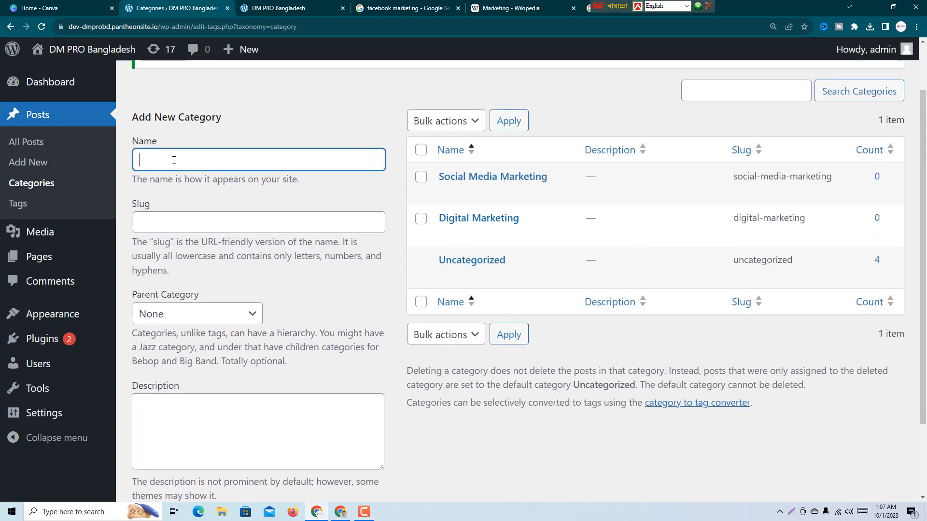
pyautogui.write('Facebook Marketing')
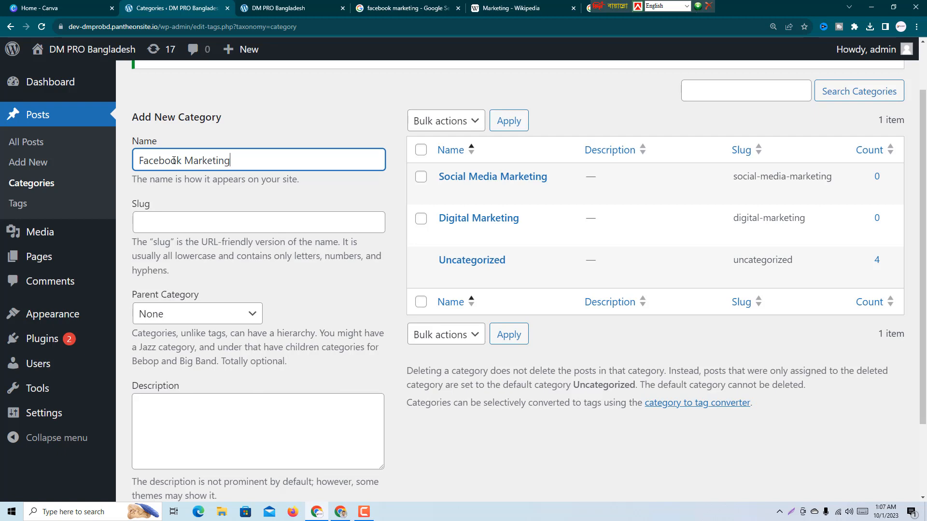
pyautogui.scroll(-3, 208, 386)
pyautogui.click(216, 427)
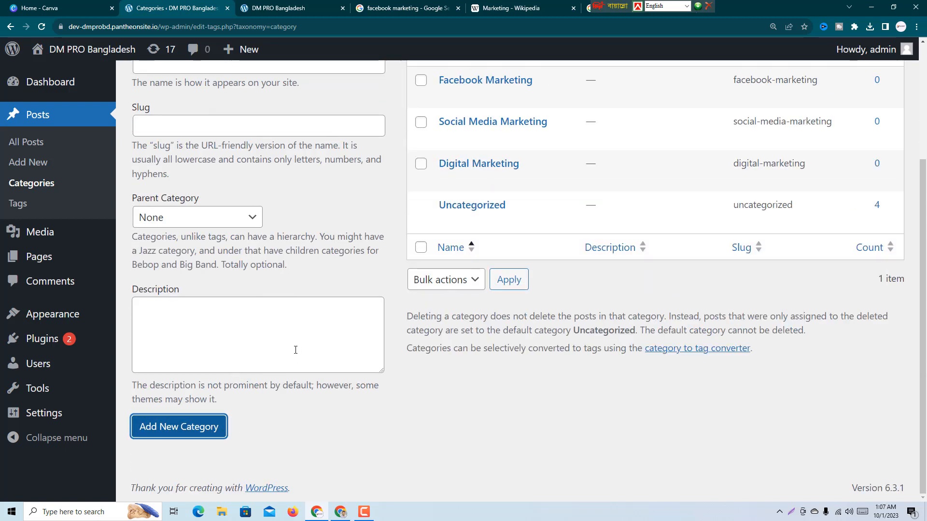
# Step: Add a category named "Instagram Marketing" with no slug entered and no parent category
pyautogui.scroll(3, 217, 290)
pyautogui.click(200, 212)
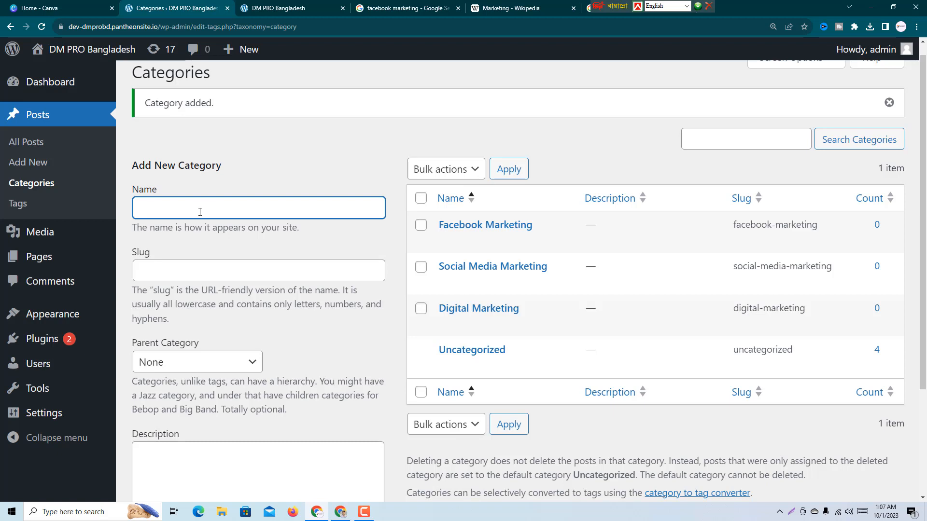
pyautogui.write('Instagram Marketing')
pyautogui.scroll(-3, 245, 268)
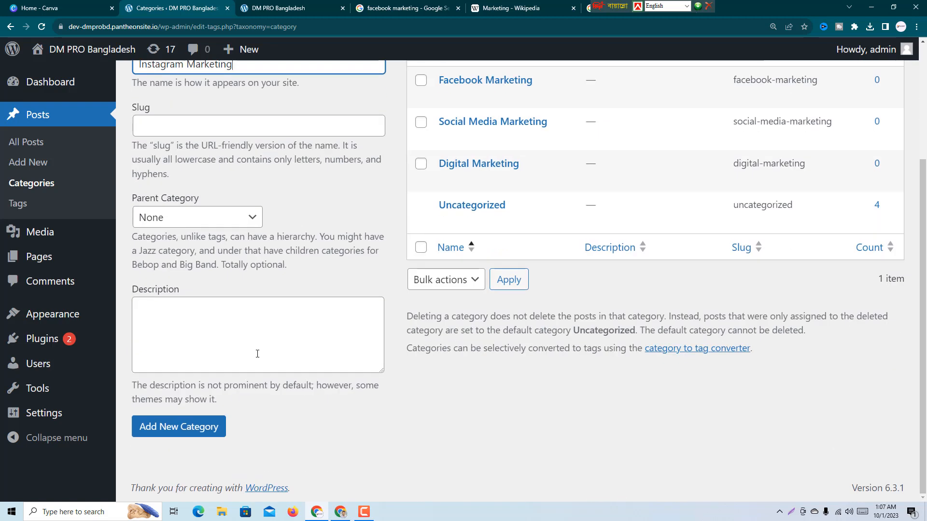
pyautogui.click(209, 428)
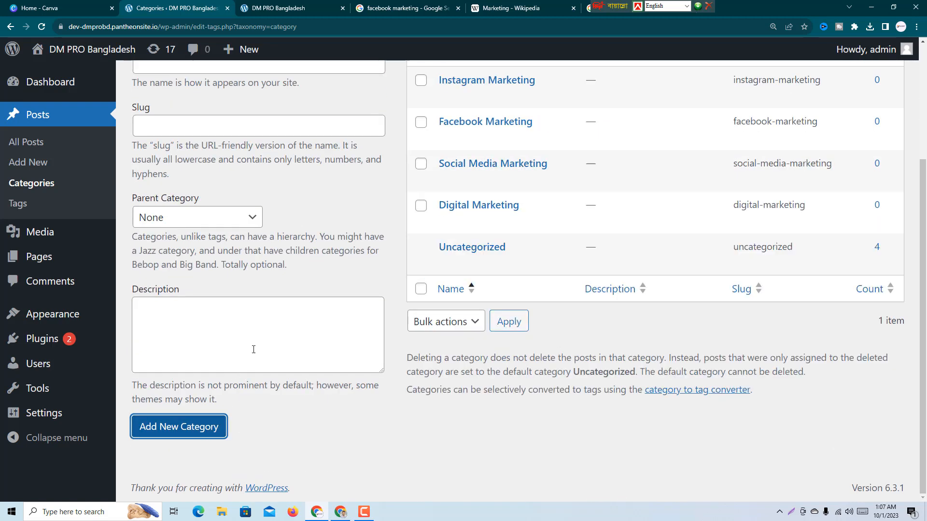
# Step: Add a category named "Twitter Marketing" with no slug entered and no parent category
pyautogui.scroll(2, 254, 350)
pyautogui.click(193, 154)
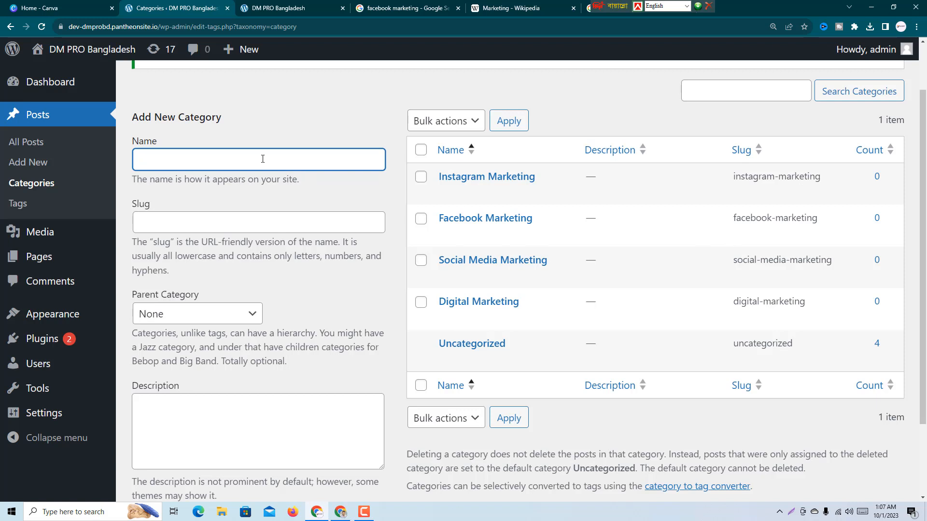
pyautogui.write('Twitter Markeitngting')
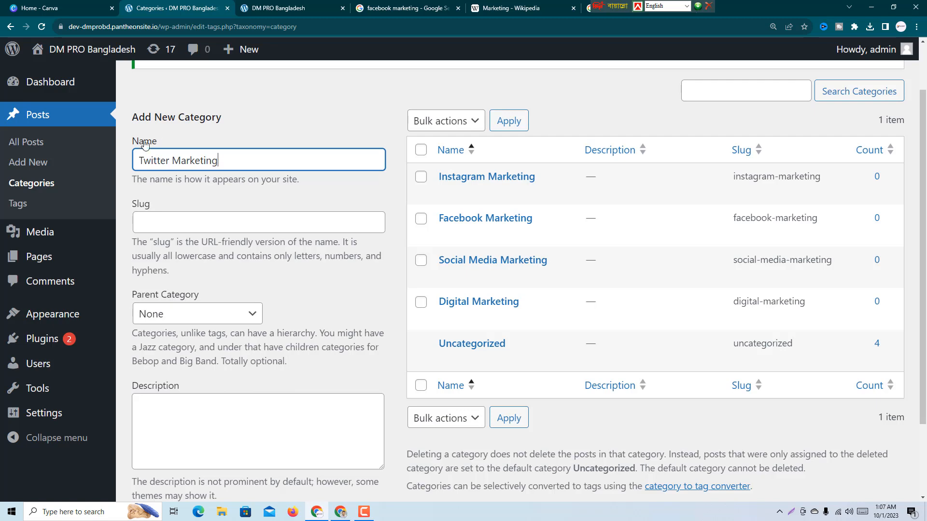
pyautogui.scroll(-2, 262, 159)
pyautogui.click(180, 432)
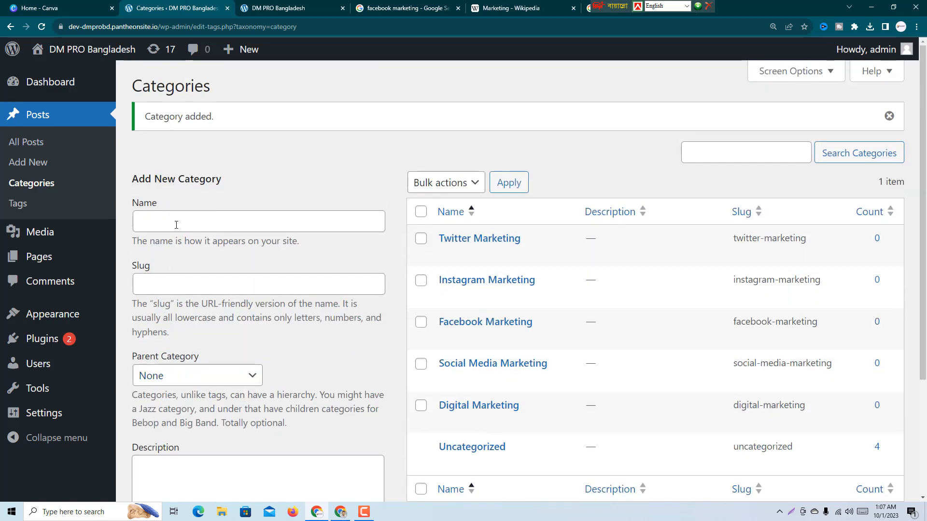
# Step: Add a category named "Pinterest Marketing" with no slug entered and no parent category
pyautogui.click(177, 224)
pyautogui.write('P')
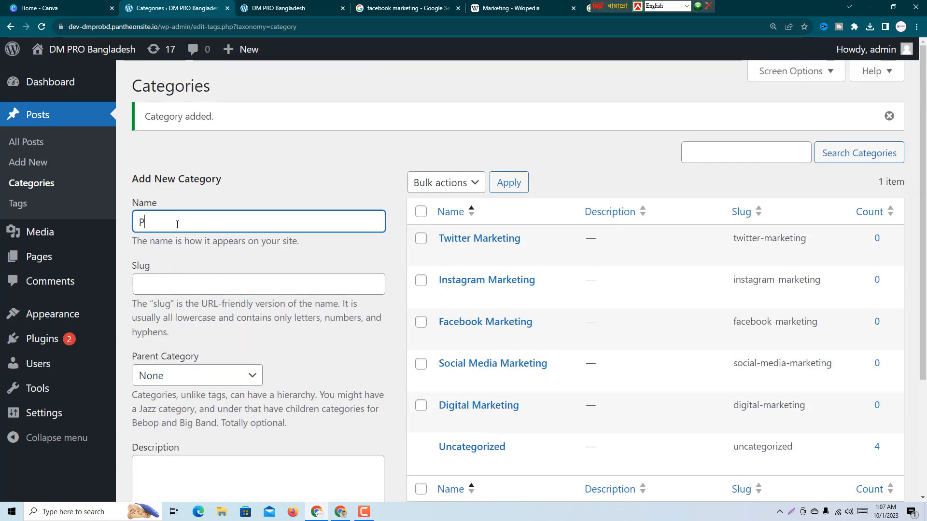
pyautogui.write('interest')
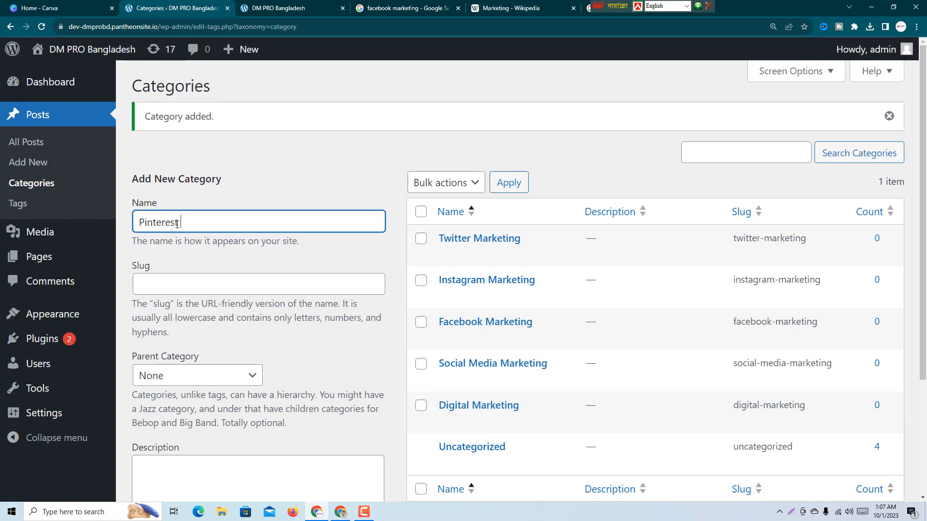
pyautogui.write(' Marketing')
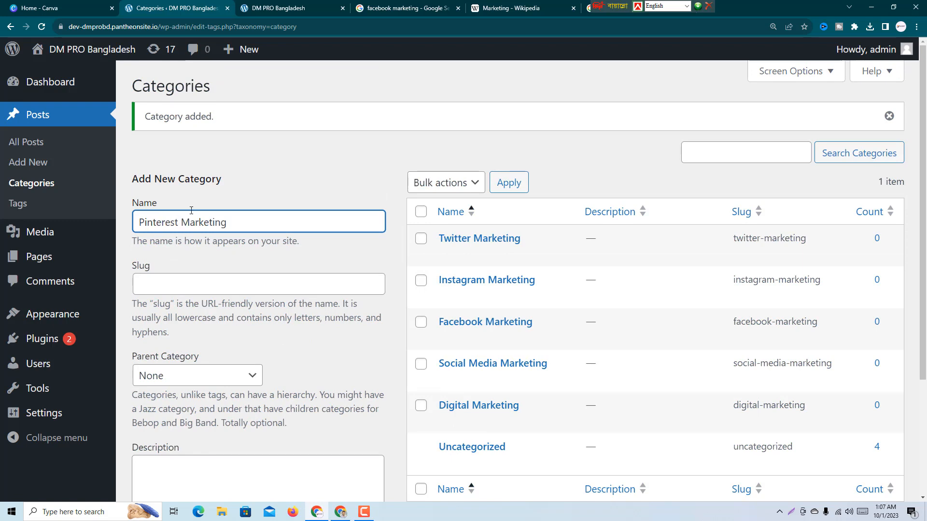
pyautogui.scroll(-2, 191, 211)
pyautogui.click(217, 489)
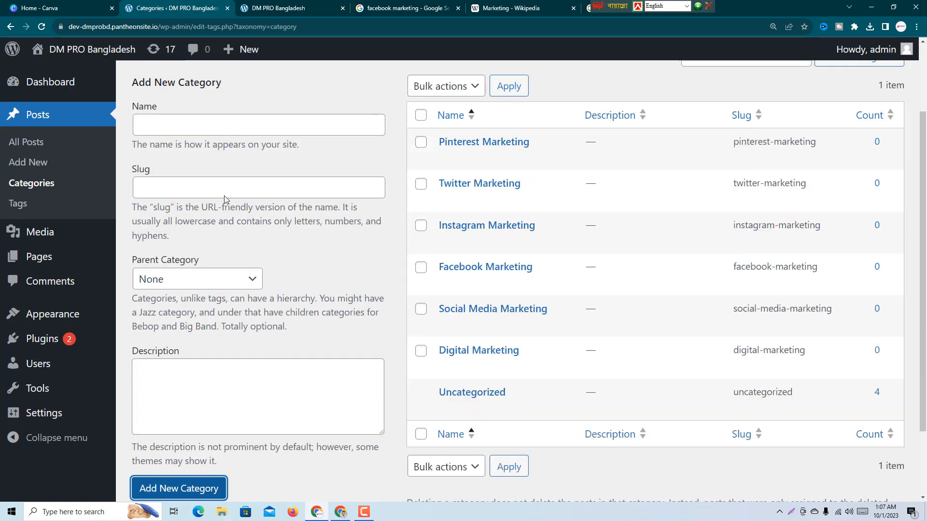
# Step: Add a category named "Linkedin Marketing" with no slug entered and no parent category
pyautogui.click(190, 125)
pyautogui.write('Linkedin ma')
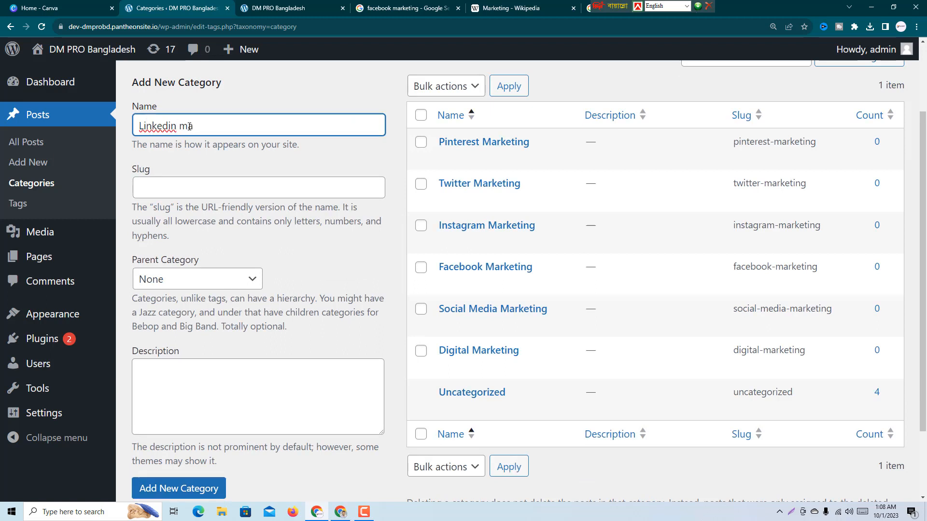
pyautogui.press('BackSpace')
pyautogui.press('BackSpace')
pyautogui.write('Marketing')
pyautogui.scroll(-2, 309, 268)
pyautogui.click(210, 399)
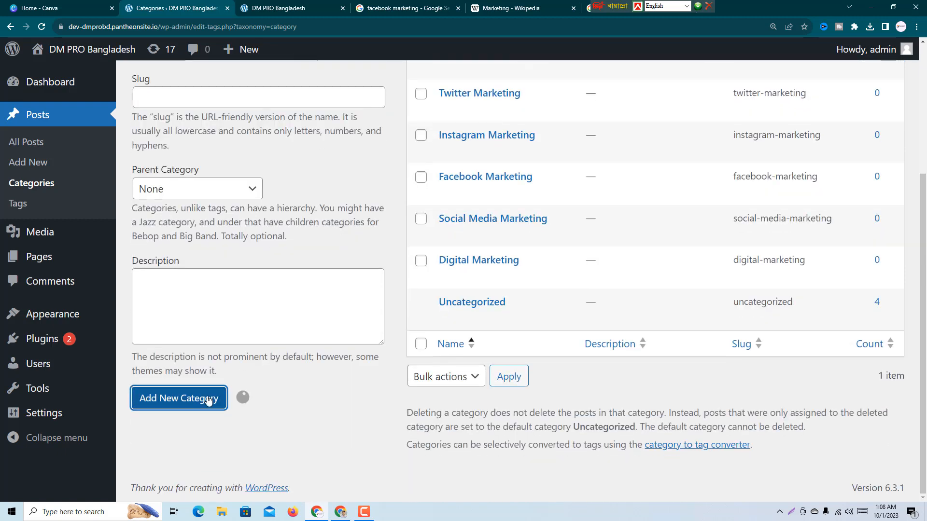
# Step: Add a category named "TikTok Marketing" with no slug entered and no parent category
pyautogui.scroll(3, 225, 234)
pyautogui.click(198, 180)
pyautogui.write('T')
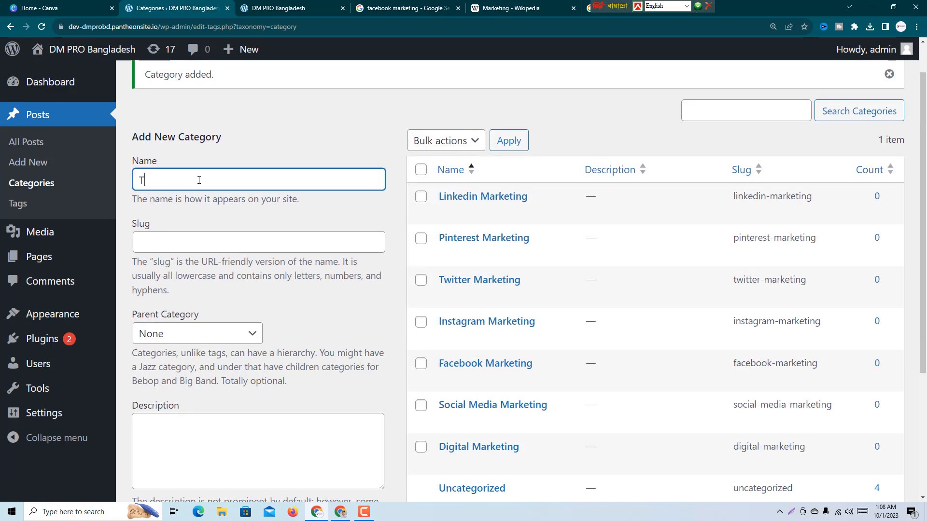
pyautogui.write('ikTok Marketing')
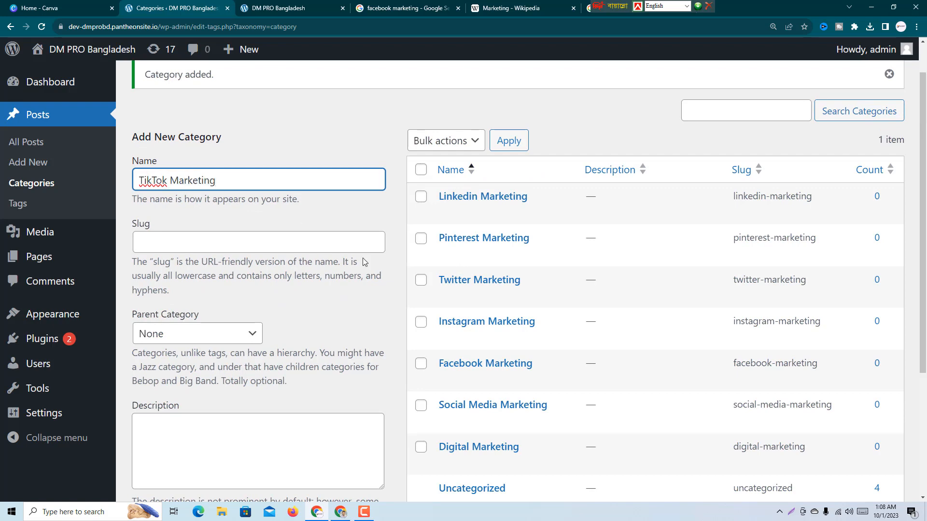
pyautogui.scroll(-3, 364, 262)
pyautogui.click(207, 403)
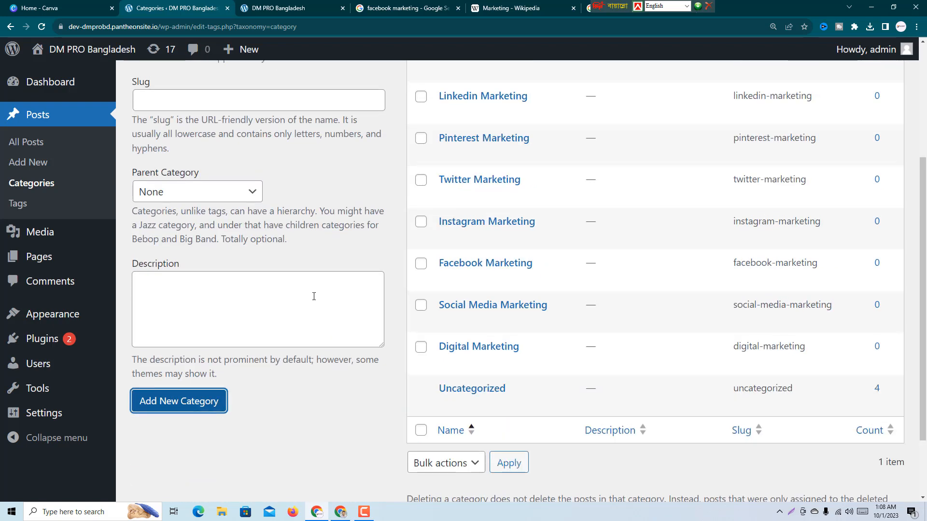
# Step: Add a category named "YouTube Marketing" with no slug entered and no parent category
pyautogui.scroll(3, 314, 297)
pyautogui.click(155, 182)
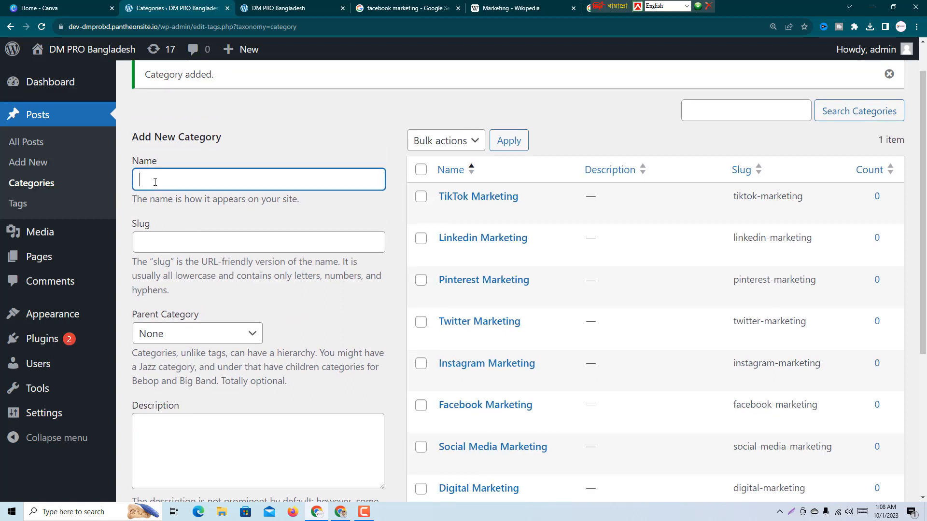
pyautogui.write('YouTu')
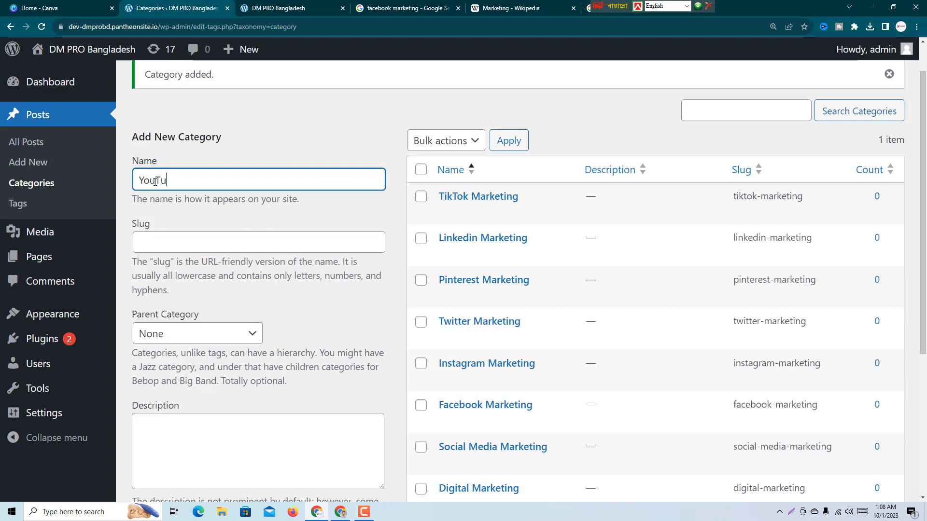
pyautogui.write('be Marketing')
pyautogui.scroll(-5, 184, 300)
pyautogui.click(185, 314)
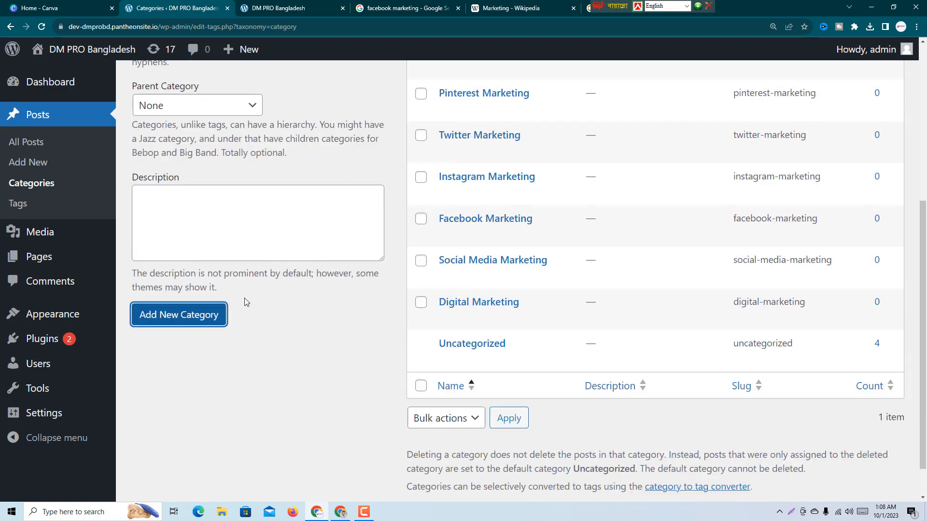
# Step: Add a category named "SEM" with no slug entered and no parent category
pyautogui.scroll(5, 193, 217)
pyautogui.click(199, 140)
pyautogui.write('SE')
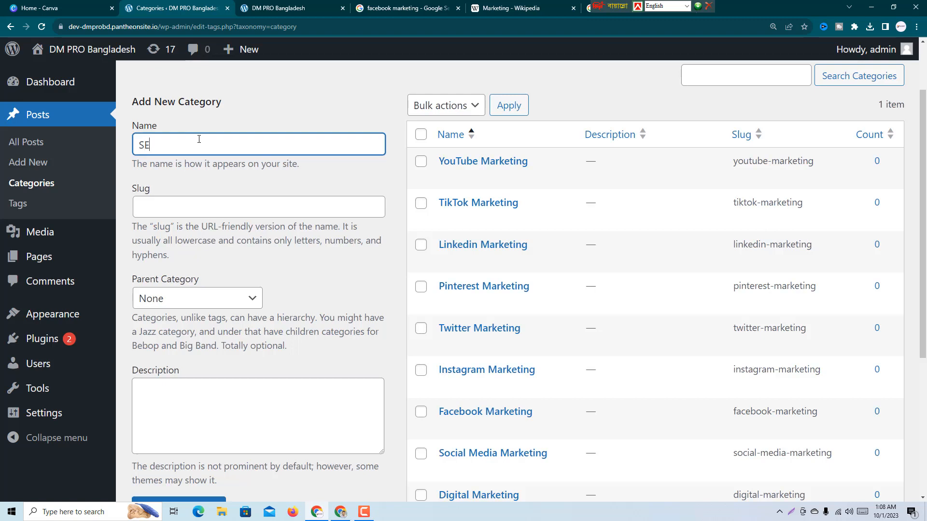
pyautogui.write('O')
pyautogui.scroll(-4, 265, 198)
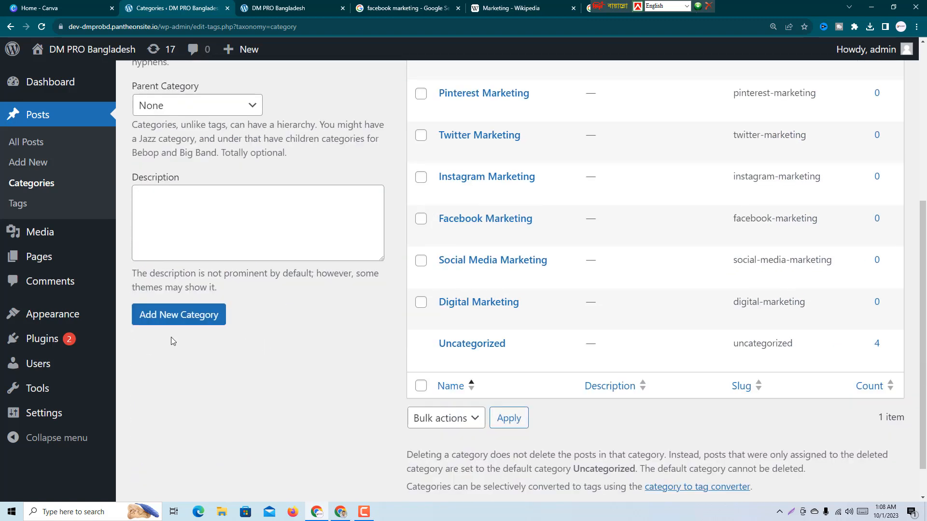
pyautogui.click(202, 322)
# Step: Add a category named "SEO" with no slug entered and no parent category
pyautogui.scroll(4, 289, 322)
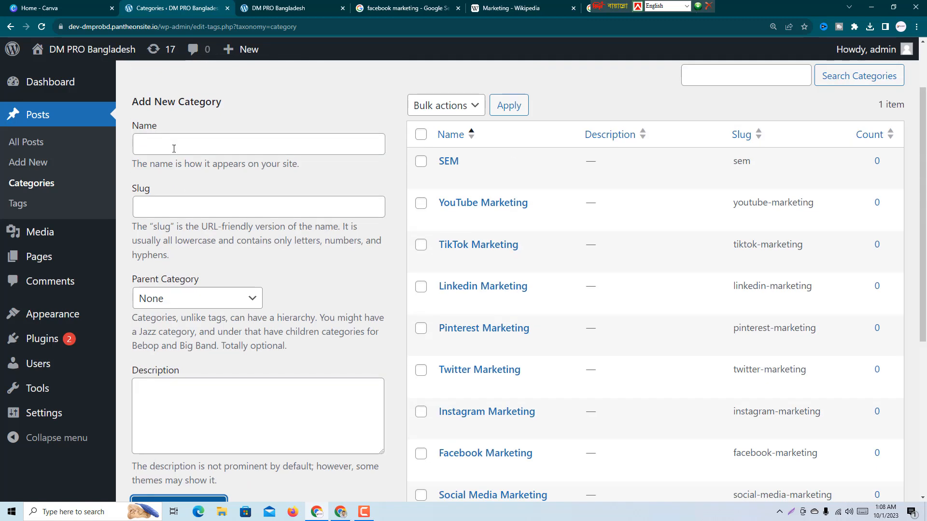
pyautogui.click(172, 145)
pyautogui.write('SEO')
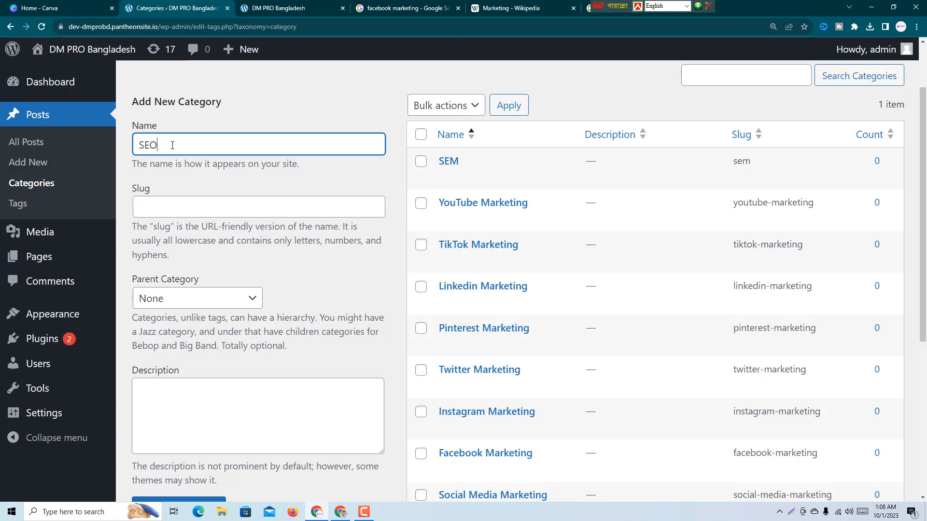
pyautogui.scroll(-2, 272, 341)
pyautogui.scroll(-2, 271, 342)
pyautogui.click(193, 315)
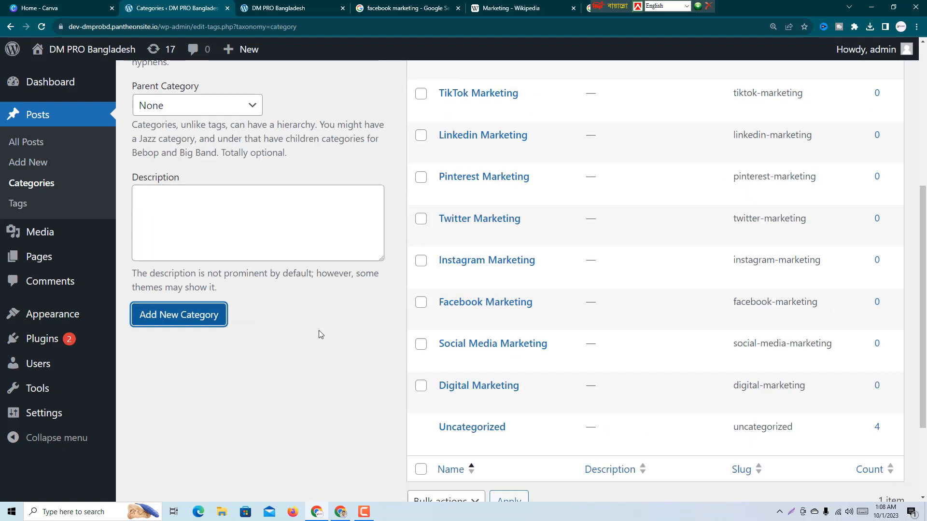
# Step: Add a category named "Google Marketing" with no slug entered and no parent category
pyautogui.scroll(4, 271, 270)
pyautogui.click(193, 146)
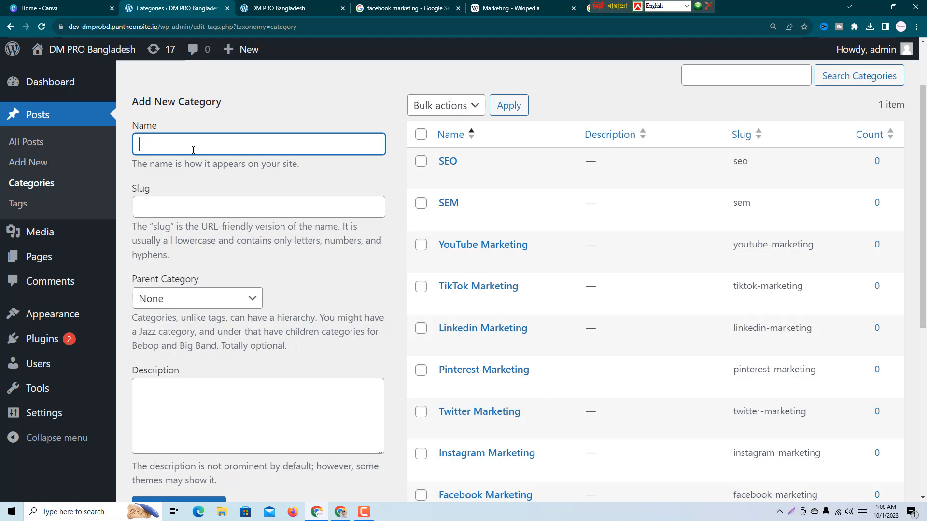
pyautogui.write('Google Marketing')
pyautogui.scroll(-4, 422, 327)
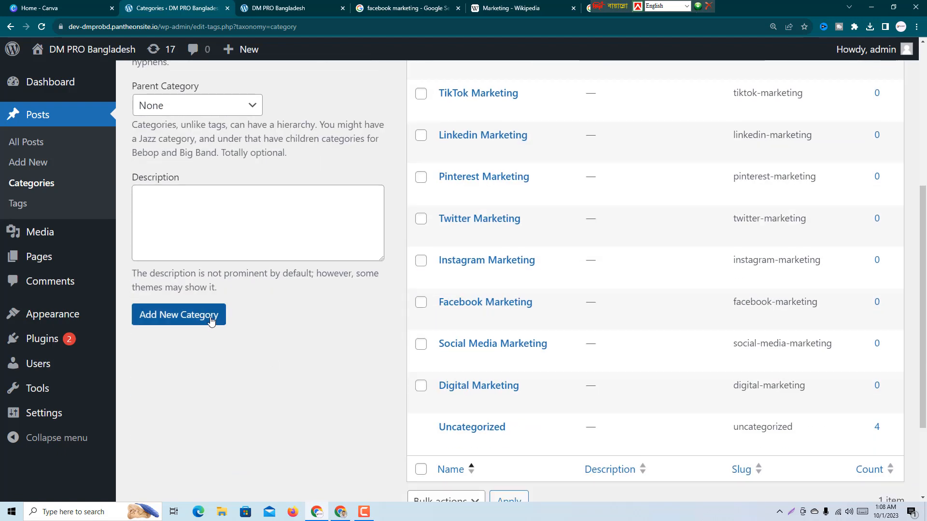
pyautogui.click(211, 320)
# Step: Add a category named "Google Analytics" with no slug entered and no parent category
pyautogui.scroll(4, 323, 351)
pyautogui.click(193, 100)
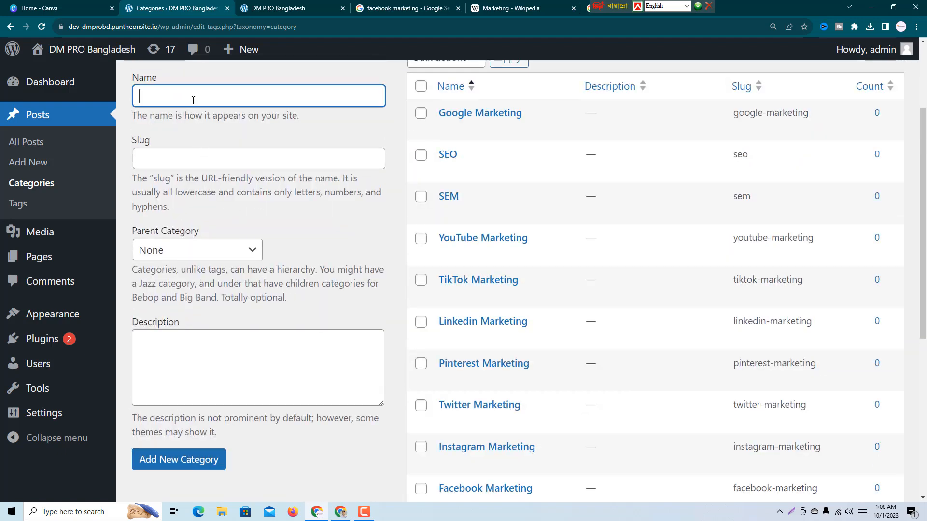
pyautogui.scroll(2, 203, 126)
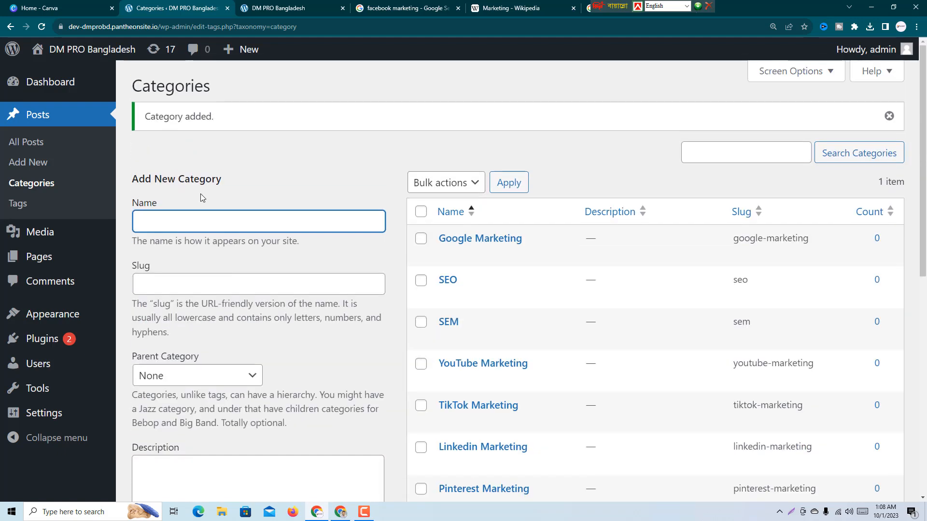
pyautogui.write('Google ')
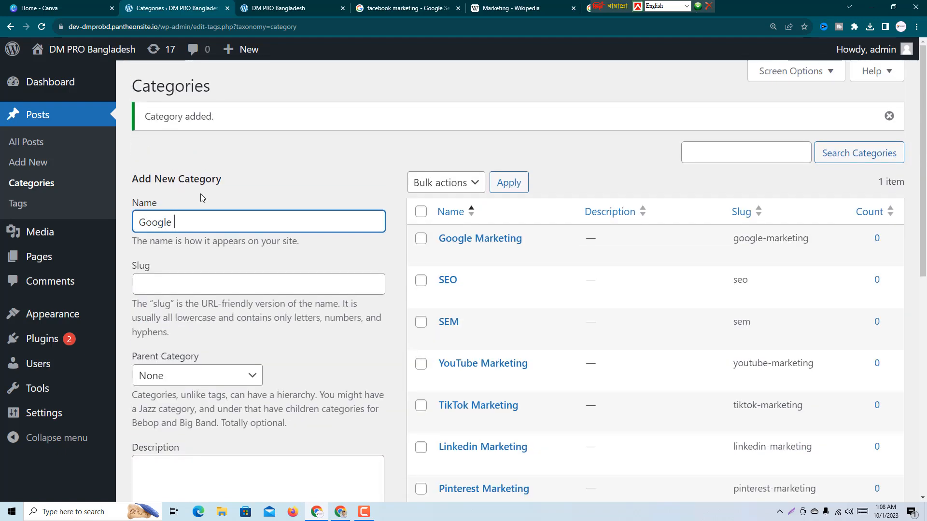
pyautogui.write('Analytics')
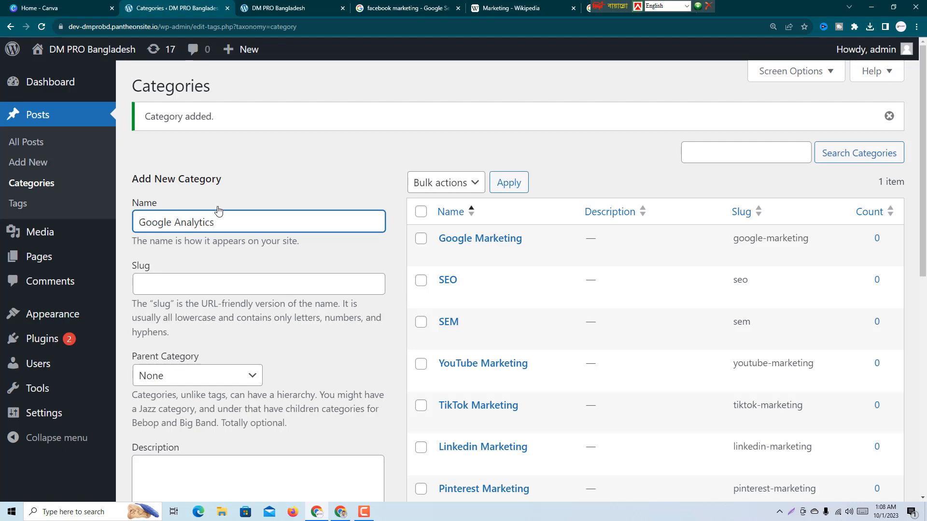
pyautogui.scroll(-3, 218, 210)
pyautogui.click(217, 438)
# Step: Add a category named "Google Shopping Ads" with no slug entered and no parent category
pyautogui.scroll(3, 209, 279)
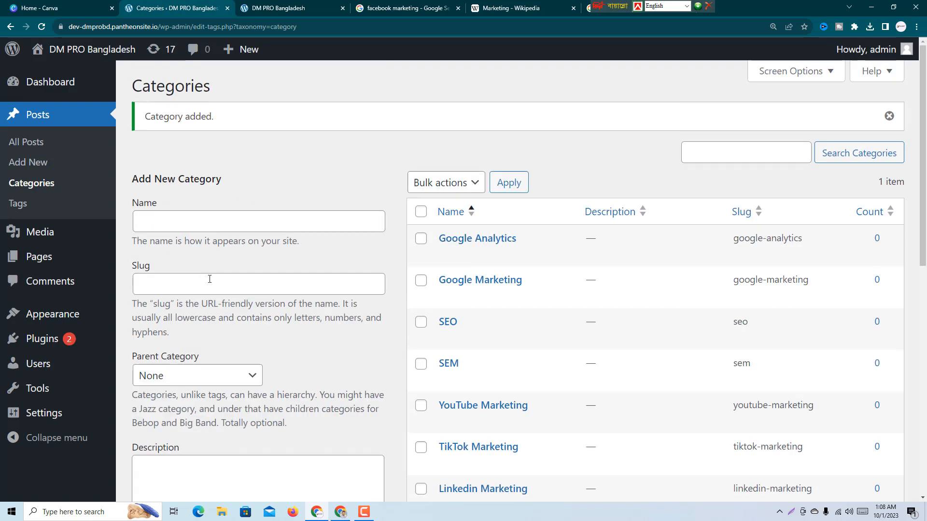
pyautogui.click(166, 224)
pyautogui.write('Goo')
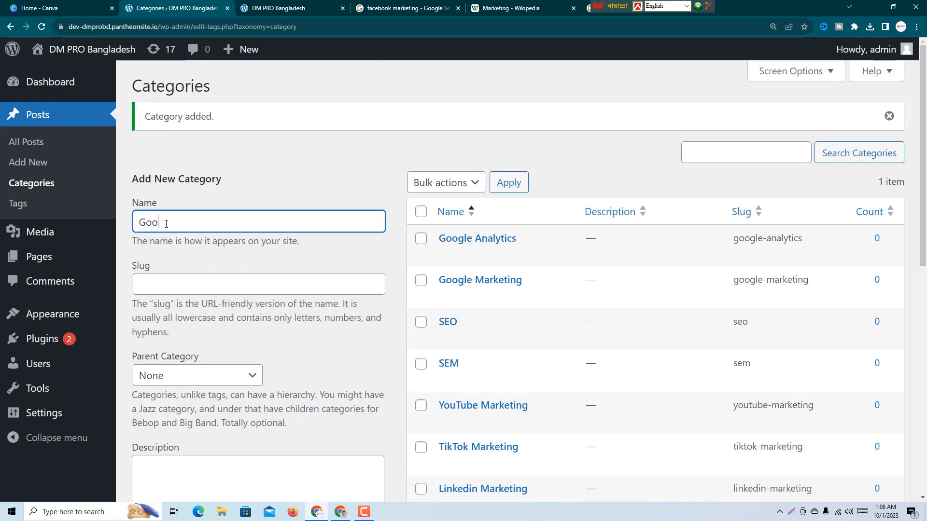
pyautogui.write('gle Shopping Ads')
pyautogui.scroll(-3, 166, 338)
pyautogui.click(167, 440)
# Step: Add a category named "Facebook Free Marketing" with no slug entered and no parent category
pyautogui.scroll(1, 275, 363)
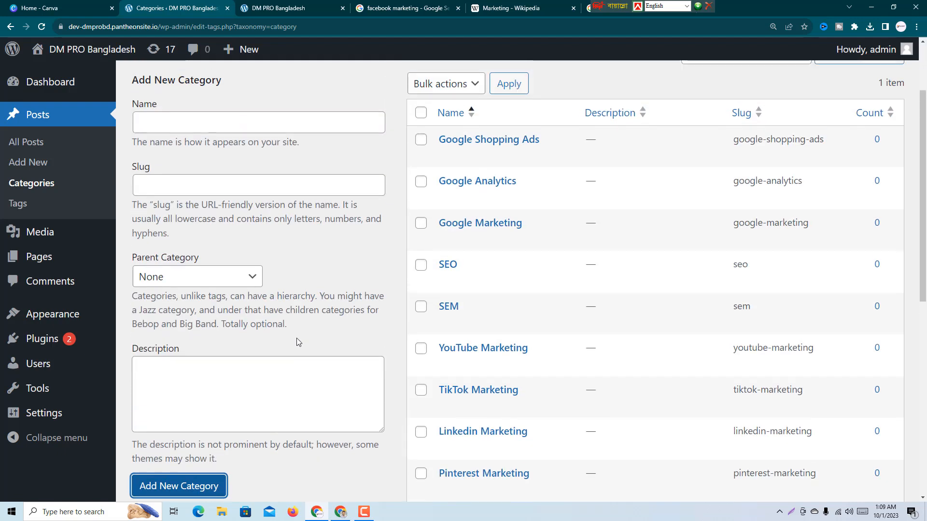
pyautogui.click(165, 172)
pyautogui.write('Facebook mf')
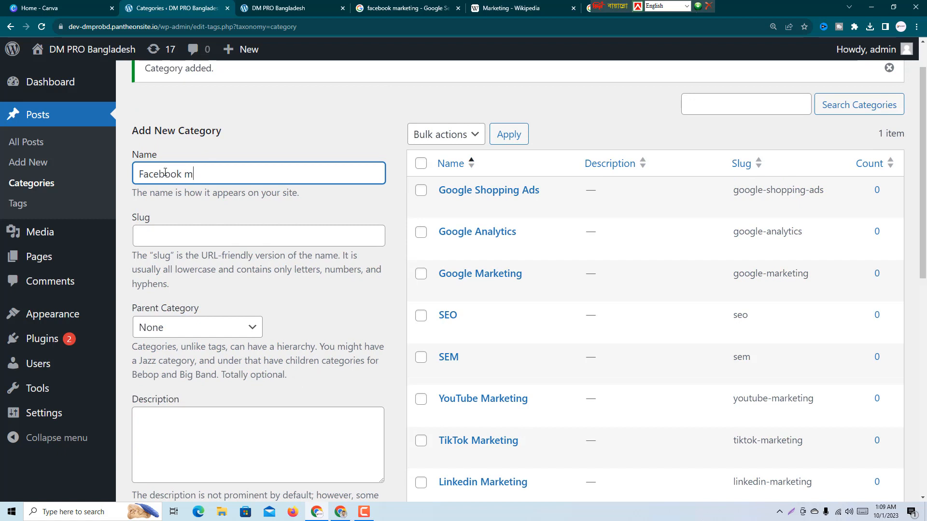
pyautogui.press('BackSpace')
pyautogui.write('Freel')
pyautogui.write('Make')
pyautogui.press('BackSpace')
pyautogui.press('BackSpace')
pyautogui.write('rke')
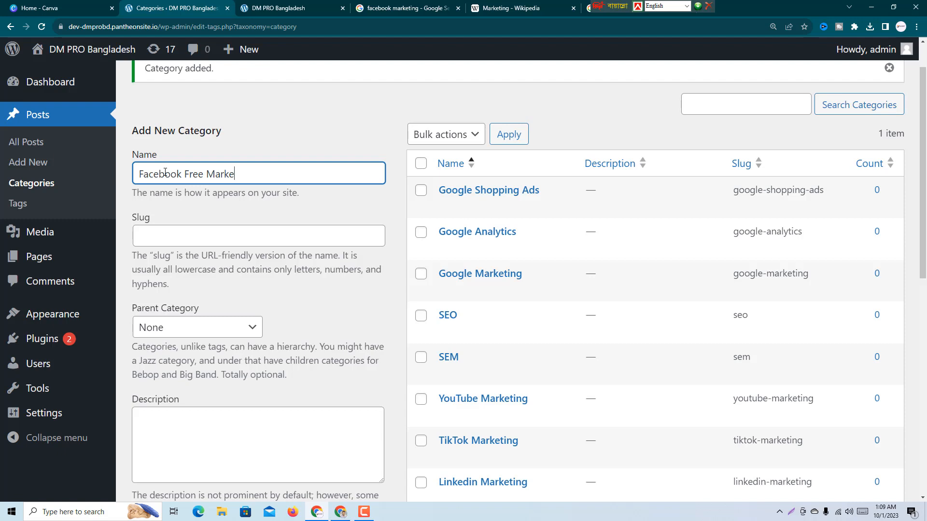
pyautogui.write('ting')
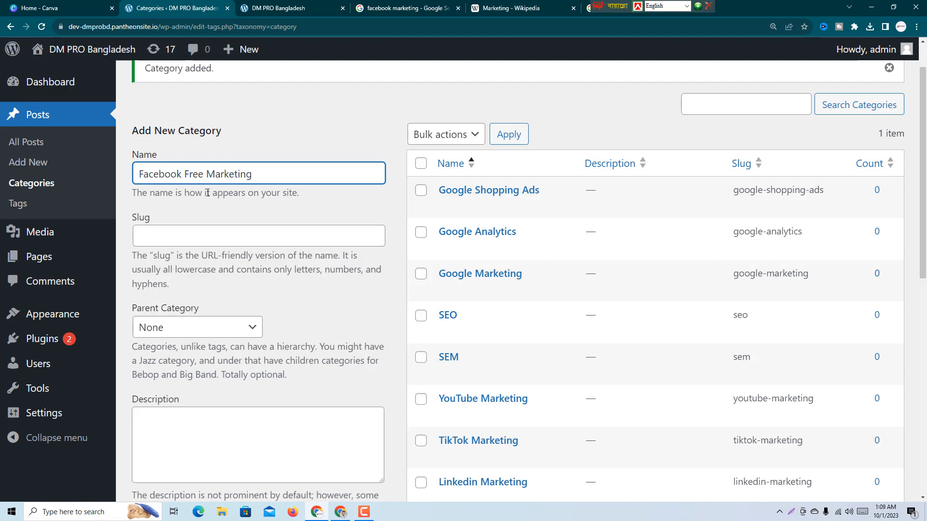
pyautogui.scroll(-4, 210, 194)
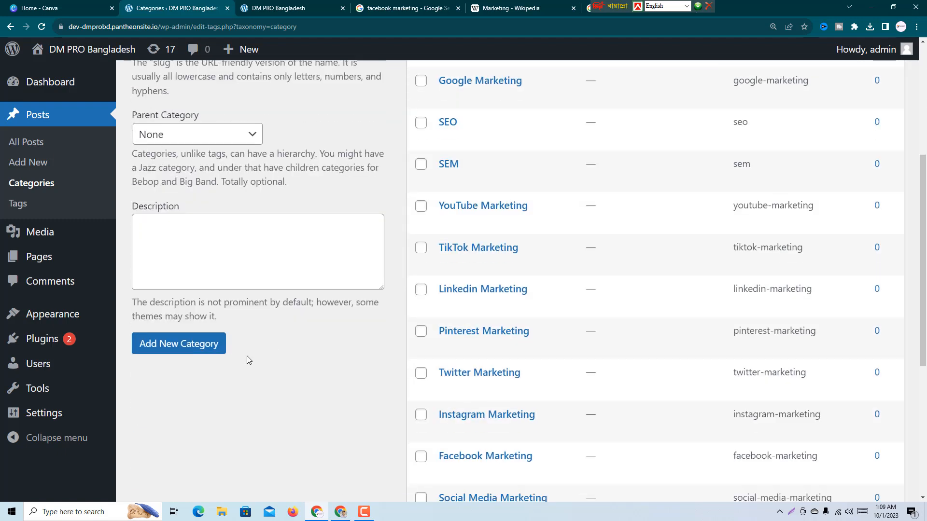
pyautogui.click(207, 344)
# Step: Add a category named "Facebook Paid Marketing" with no slug entered and no parent category
pyautogui.click(222, 179)
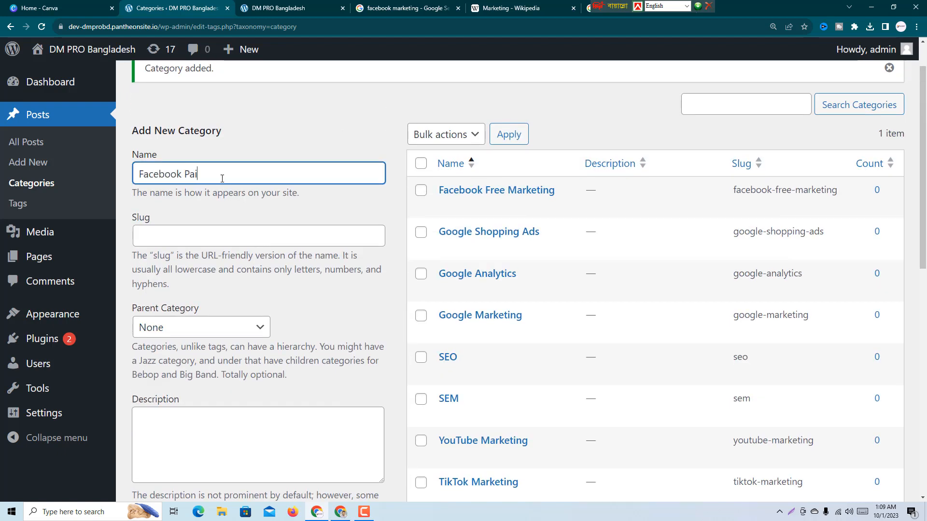
pyautogui.write('d ')
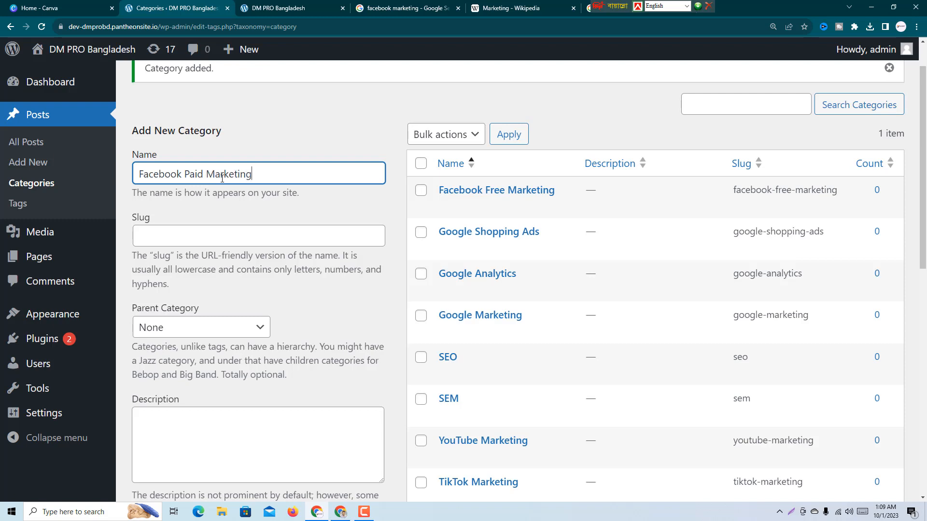
pyautogui.write('Marketing')
pyautogui.scroll(-3, 339, 226)
pyautogui.click(201, 398)
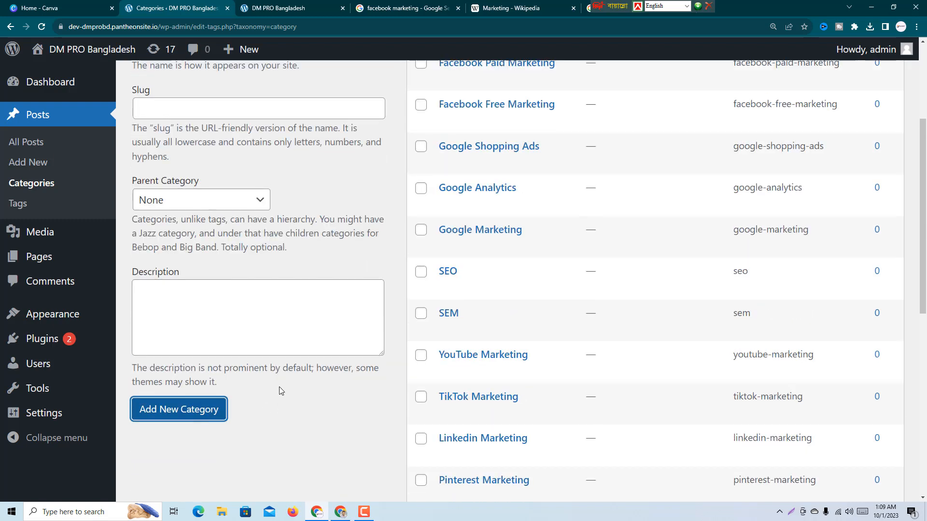
# Step: Add a category named "Marketplace" with no slug entered and no parent category
pyautogui.scroll(4, 231, 231)
pyautogui.click(231, 230)
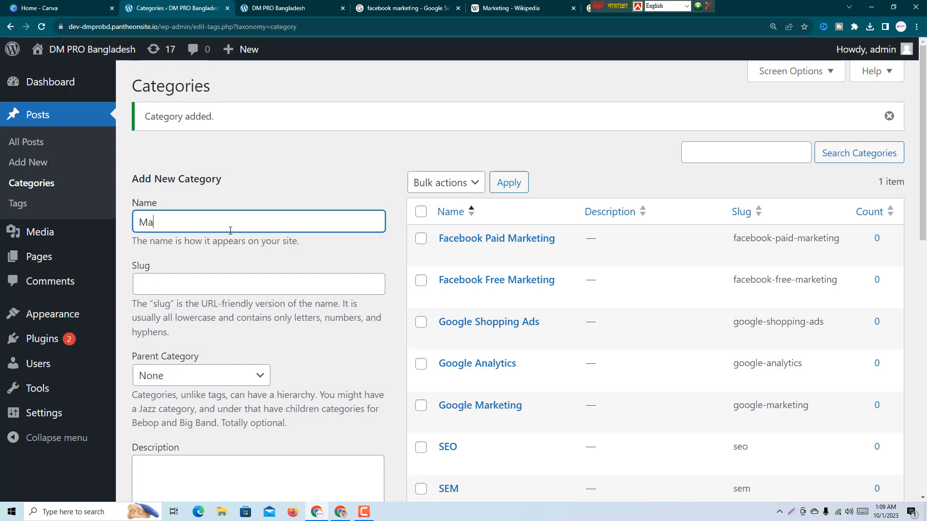
pyautogui.write('Marketplace')
pyautogui.scroll(-3, 277, 250)
pyautogui.click(198, 439)
# Step: Add a category named "Fiverr" with no slug entered and no parent category
pyautogui.scroll(3, 212, 245)
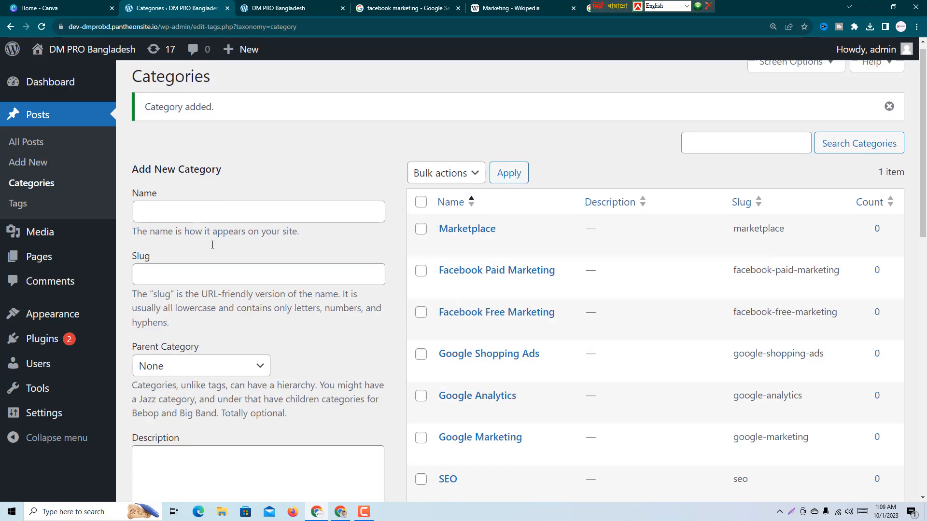
pyautogui.click(194, 216)
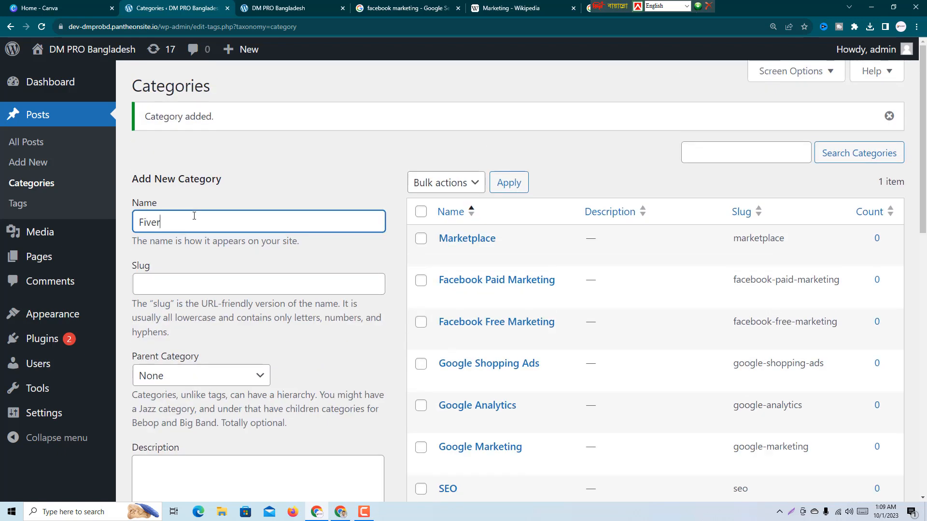
pyautogui.write('Fiverr')
pyautogui.scroll(-4, 207, 241)
pyautogui.click(212, 391)
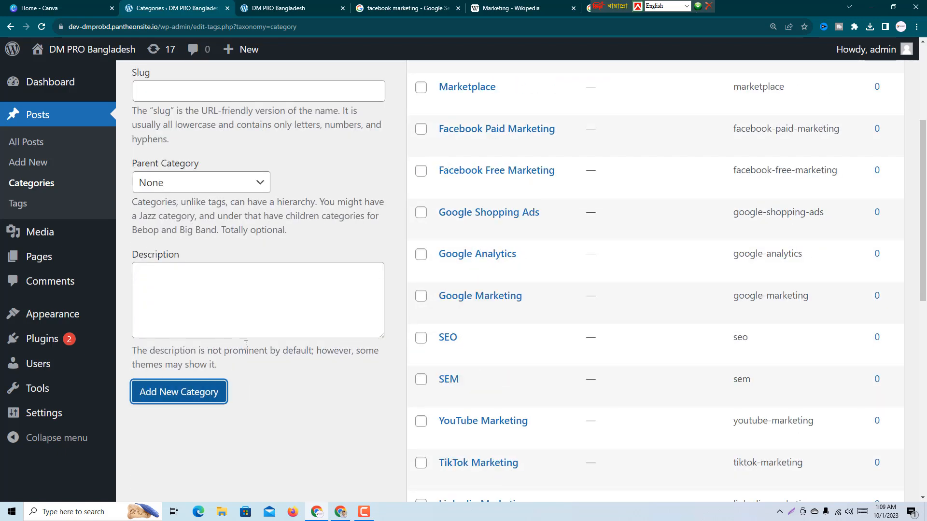
# Step: Add a category named "Upwork" with no slug entered and no parent category
pyautogui.scroll(3, 237, 262)
pyautogui.click(173, 176)
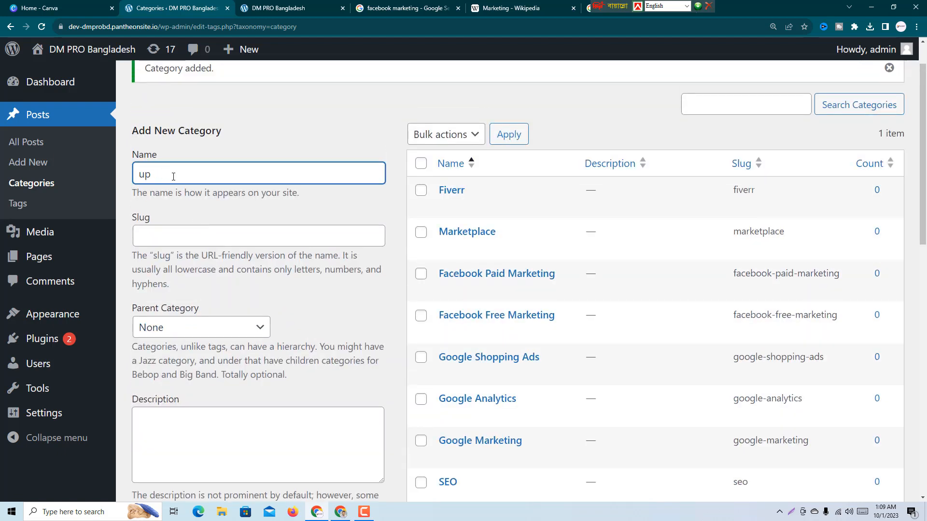
pyautogui.write('Upwork')
pyautogui.scroll(-5, 242, 194)
pyautogui.click(200, 302)
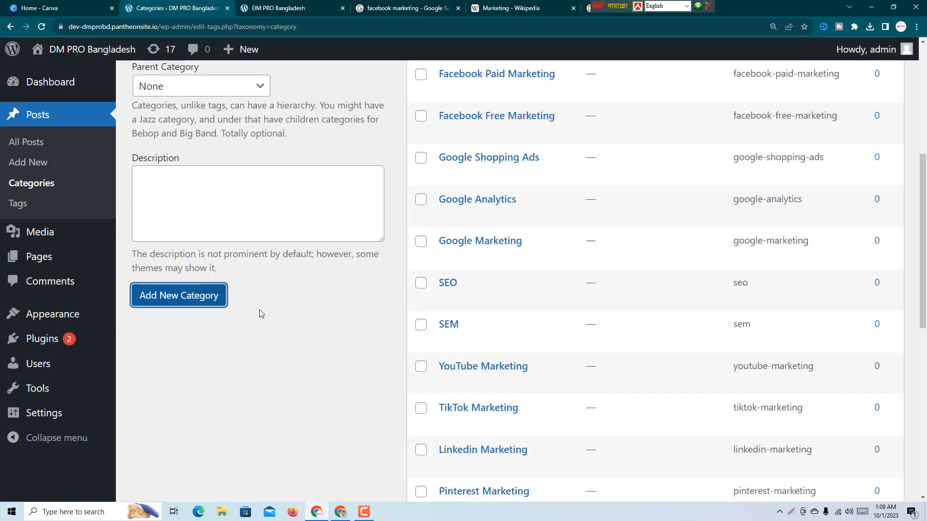
# Step: Add a category named "On Page SEO" with no slug entered and no parent category
pyautogui.scroll(4, 227, 242)
pyautogui.click(179, 129)
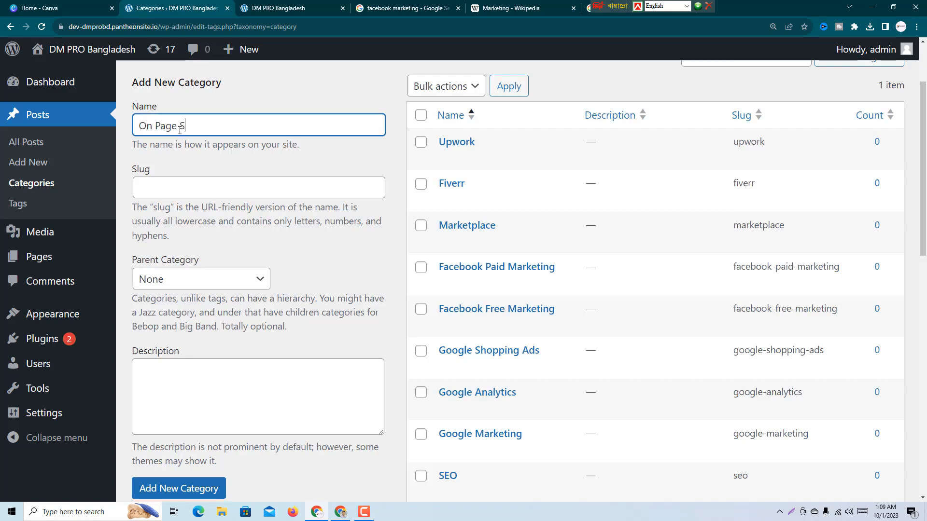
pyautogui.scroll(-3, 179, 129)
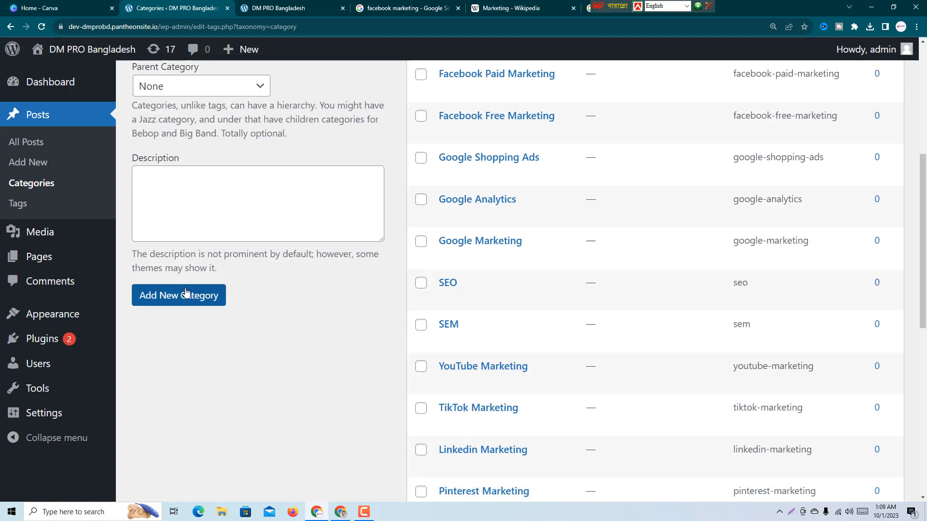
pyautogui.click(188, 294)
# Step: Add a category named "Off Page SEO" with no slug entered and no parent category
pyautogui.scroll(2, 175, 147)
pyautogui.scroll(4, 175, 147)
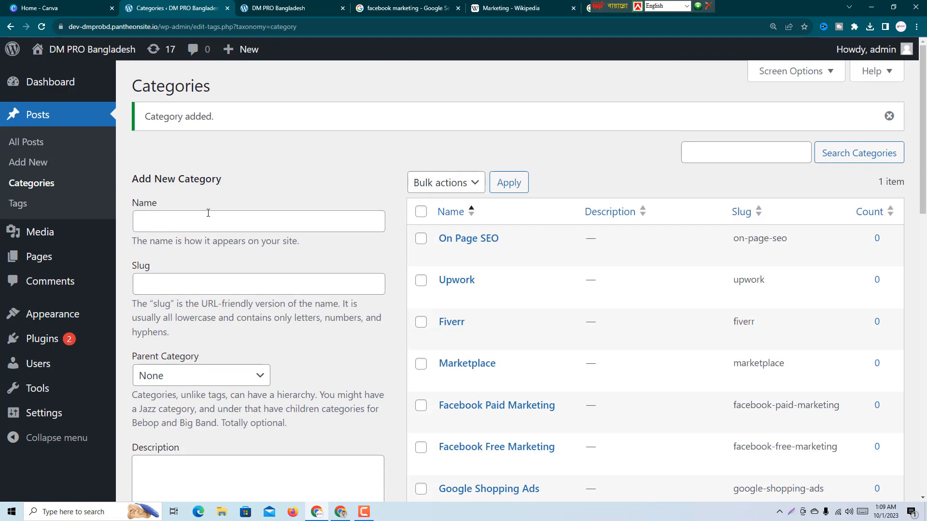
pyautogui.click(192, 224)
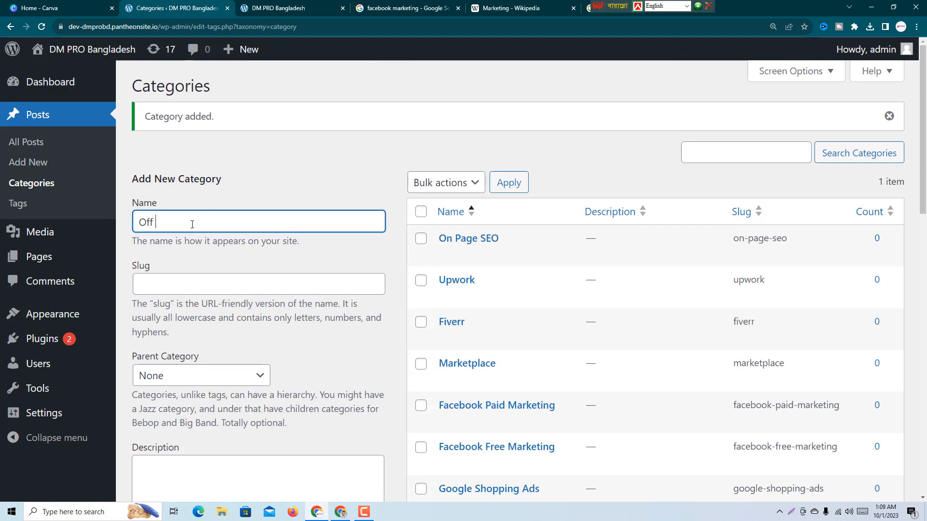
pyautogui.write('Off Page SEO')
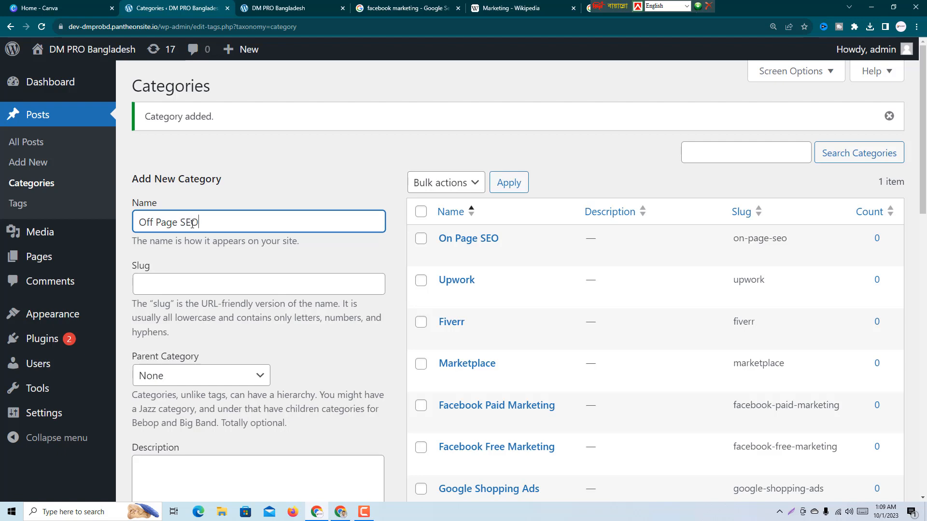
pyautogui.scroll(-4, 192, 224)
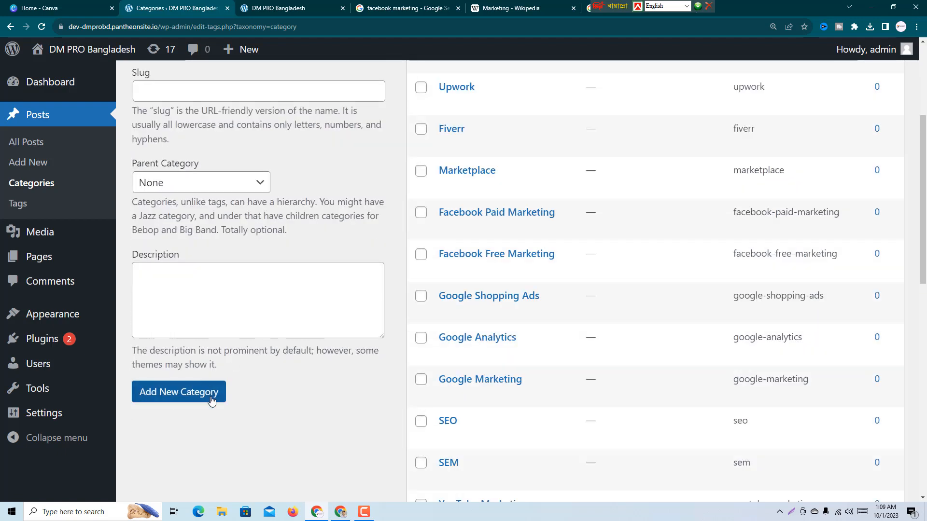
pyautogui.click(211, 398)
# Step: Add a category named "Portfolio" with no slug entered and no parent category
pyautogui.scroll(2, 288, 356)
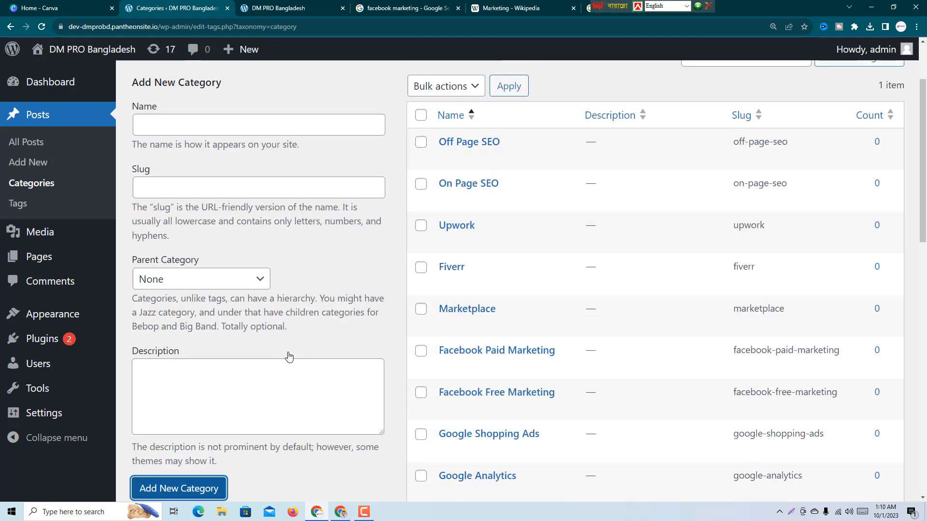
pyautogui.click(185, 121)
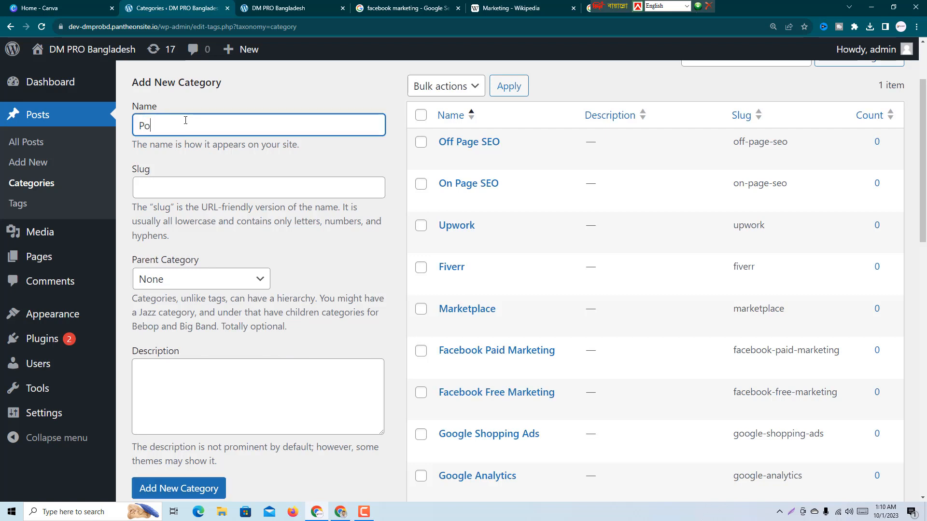
pyautogui.write('Portfolio')
pyautogui.scroll(-3, 186, 121)
pyautogui.click(211, 345)
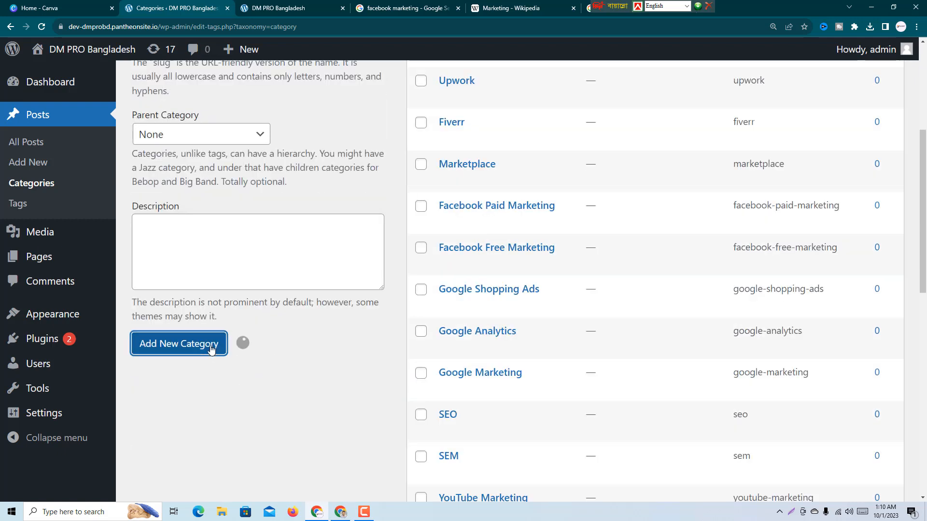
pyautogui.scroll(4, 603, 289)
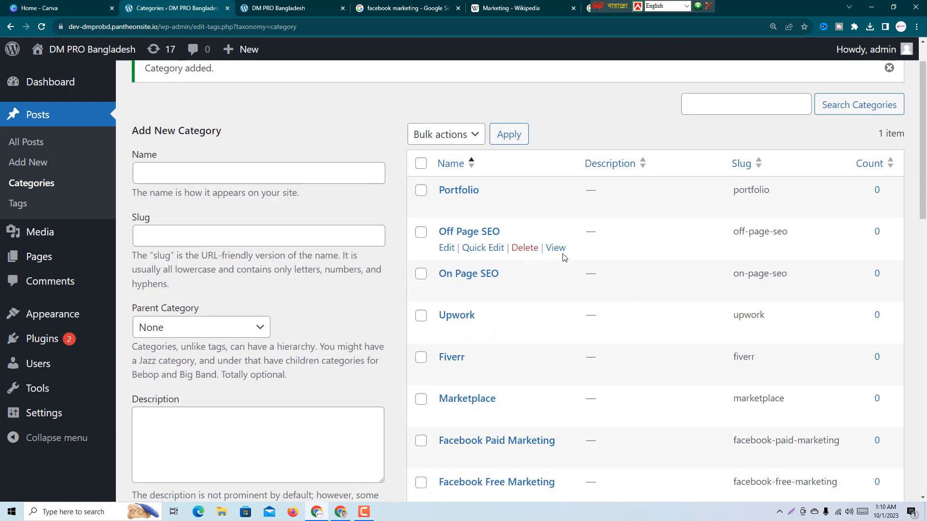
# Step: Look over the new category list and the live homepage's navigation, posts and sidebar categories
pyautogui.scroll(-3, 564, 259)
pyautogui.scroll(4, 562, 242)
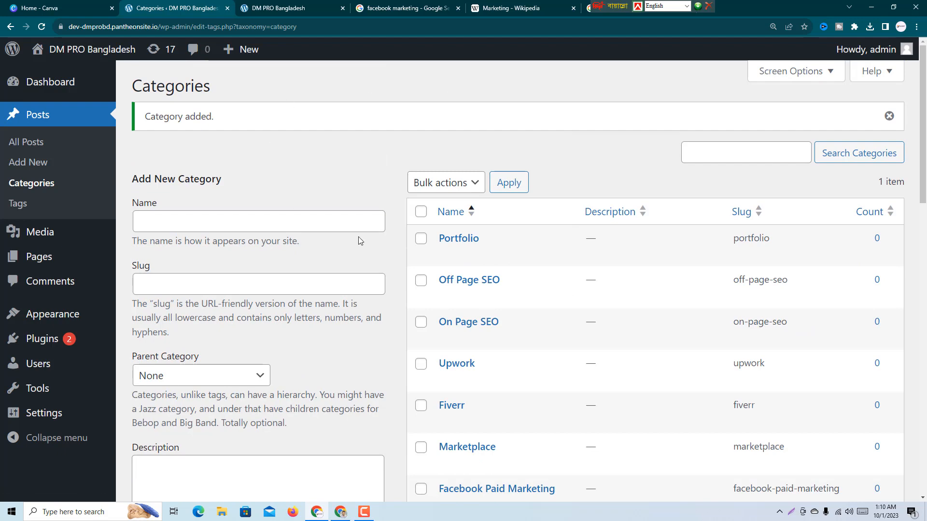
pyautogui.click(279, 8)
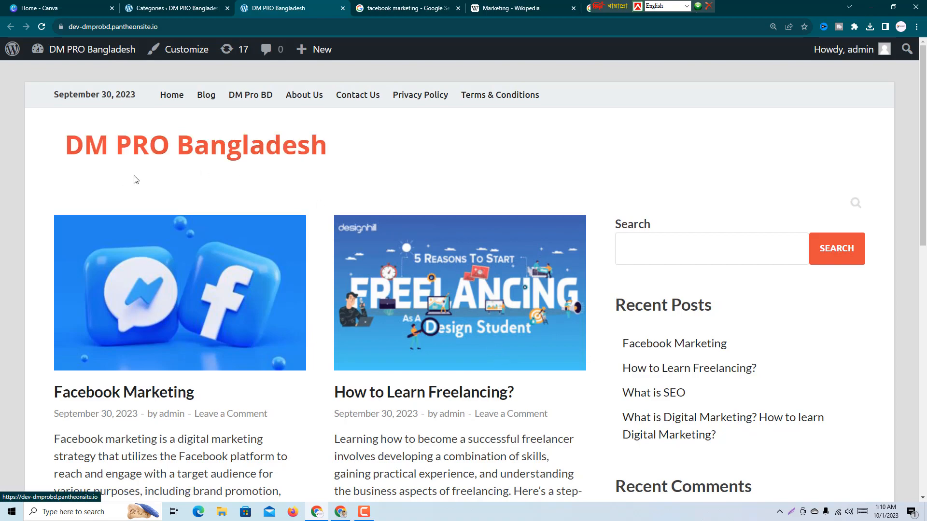
pyautogui.scroll(-1, 259, 177)
pyautogui.scroll(-10, 258, 178)
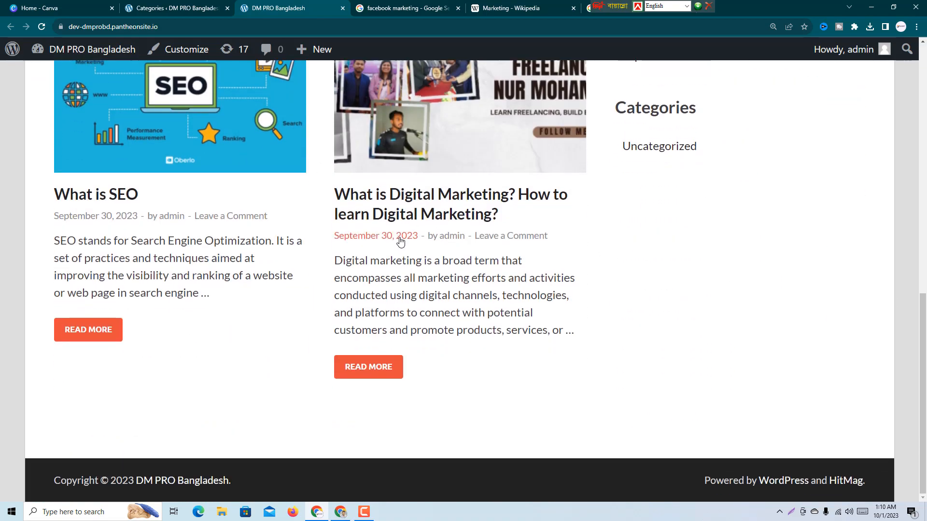
pyautogui.scroll(11, 446, 277)
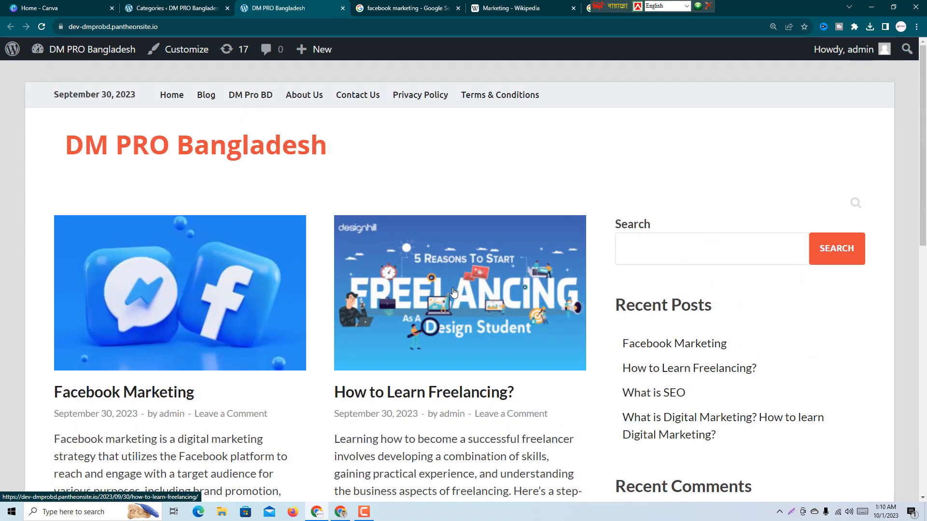
pyautogui.click(193, 6)
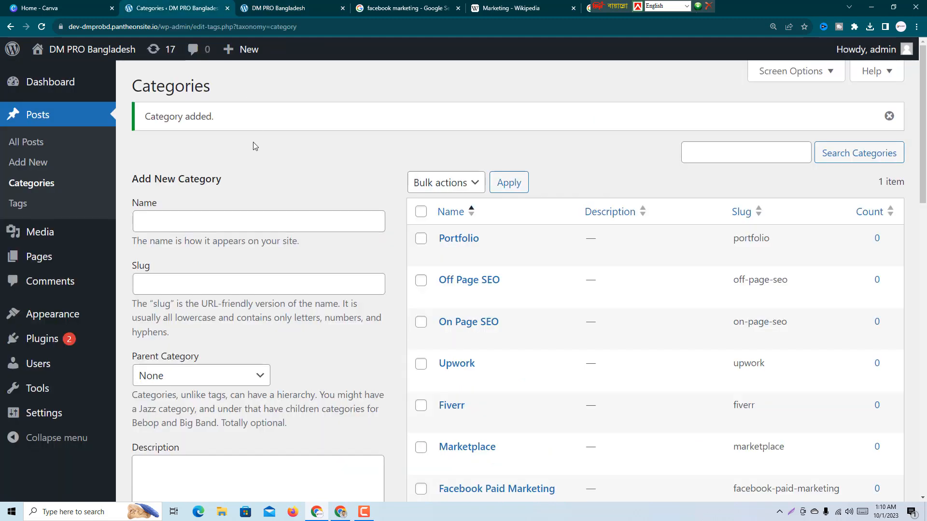
# Step: Open the site's menu editor and compare Main Menu with the navigation on the live homepage
pyautogui.click(76, 320)
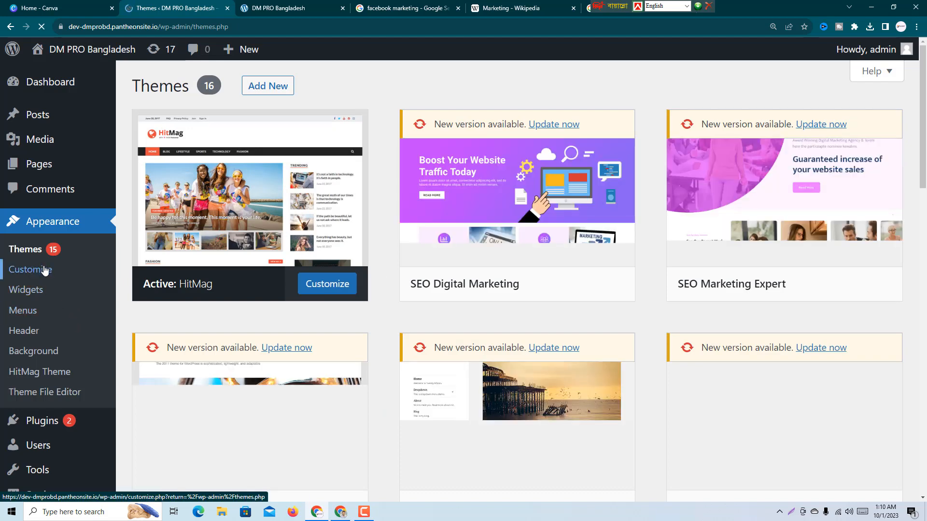
pyautogui.click(32, 314)
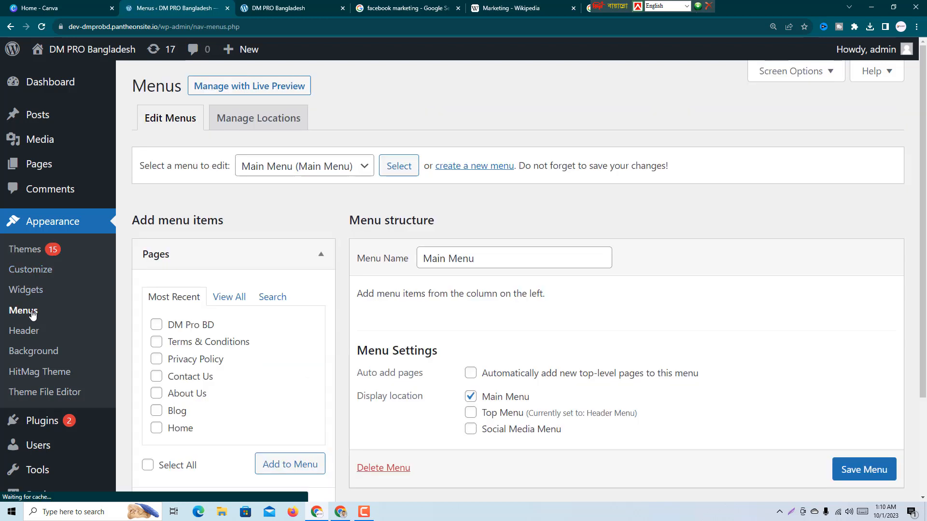
pyautogui.scroll(-2, 285, 285)
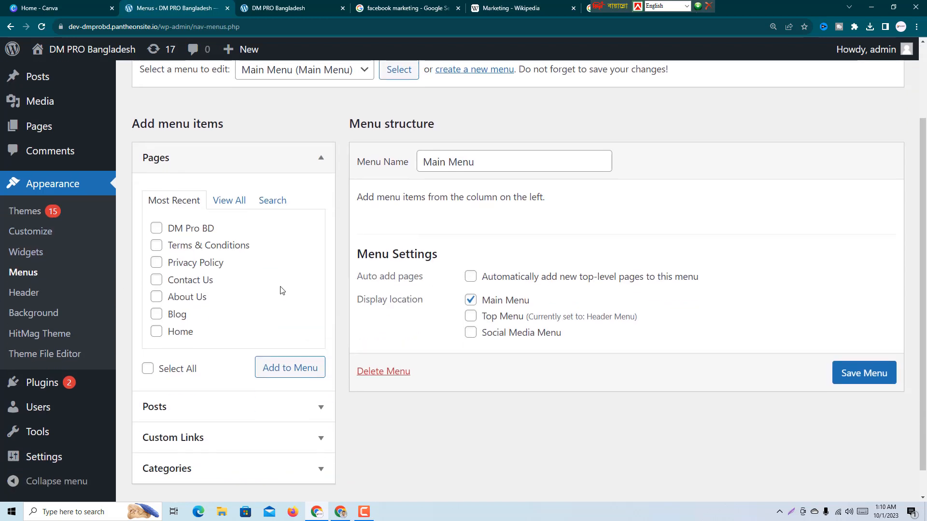
pyautogui.scroll(1, 300, 289)
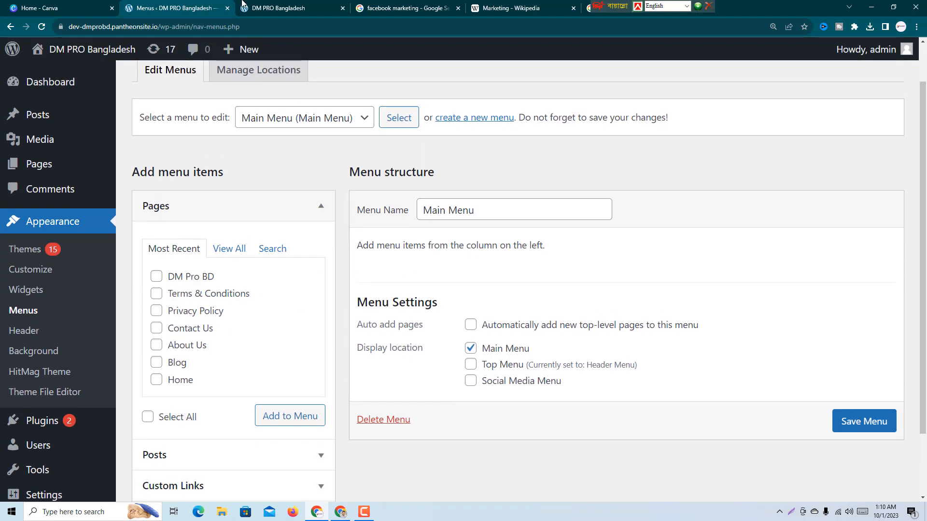
pyautogui.click(261, 8)
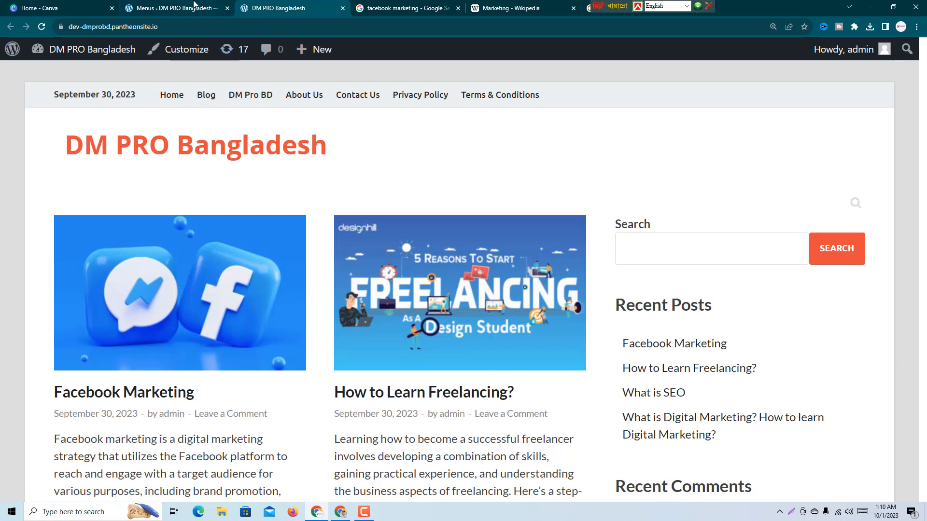
pyautogui.click(207, 7)
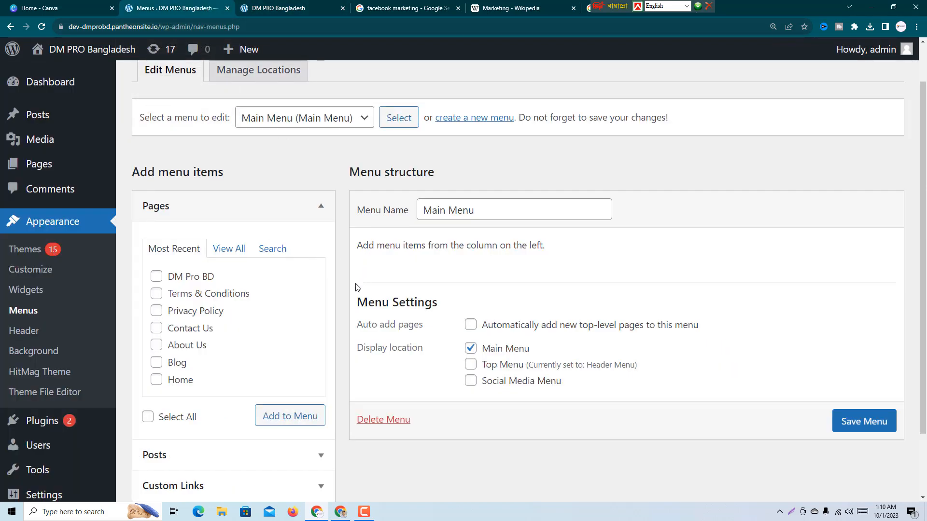
pyautogui.scroll(1, 356, 289)
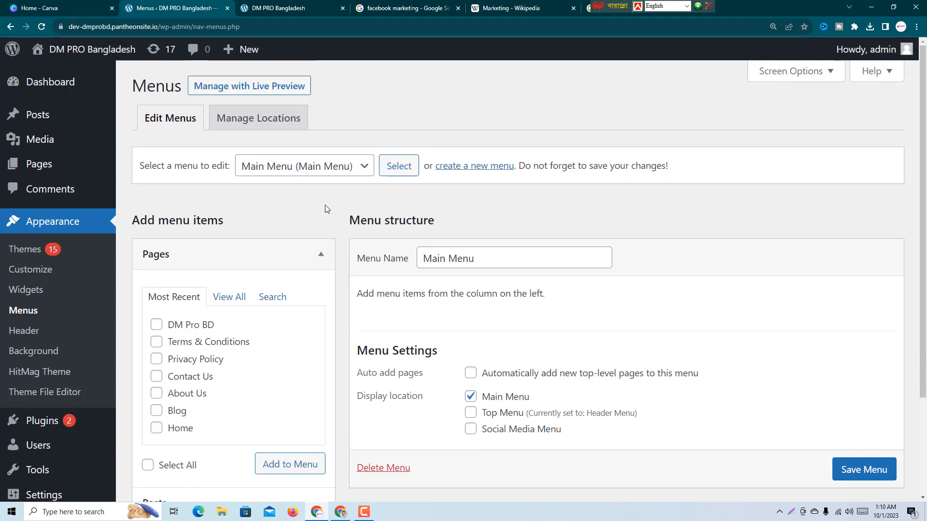
pyautogui.scroll(-2, 326, 242)
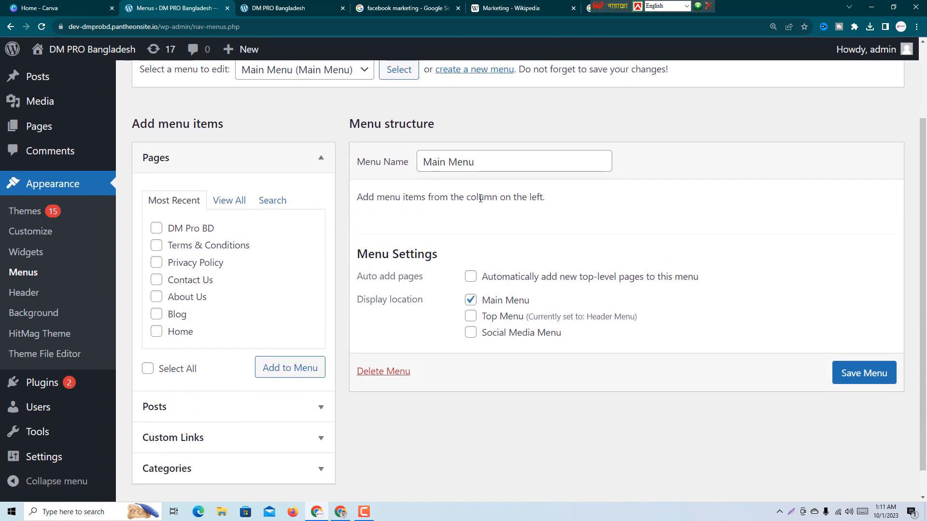
# Step: Delete the Main Menu and look over the items of the remaining Header Menu
pyautogui.click(395, 372)
pyautogui.click(506, 92)
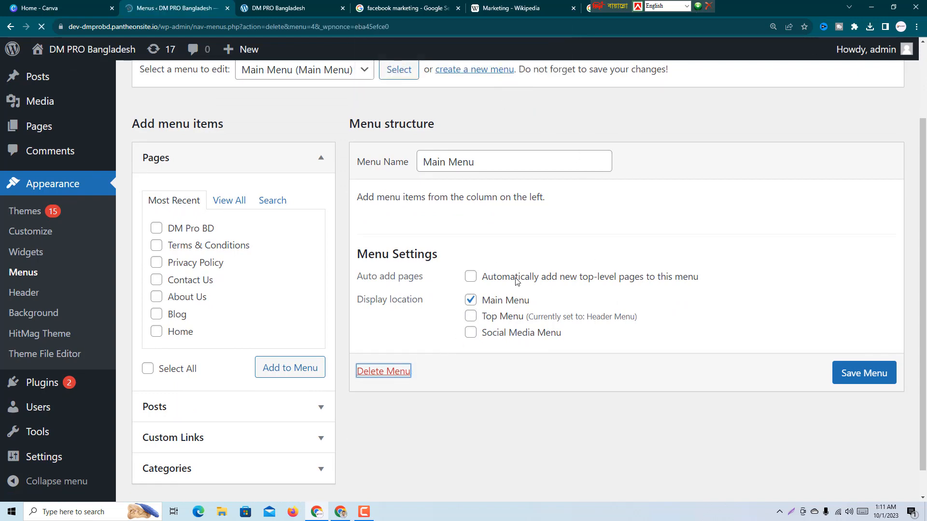
pyautogui.scroll(-3, 507, 234)
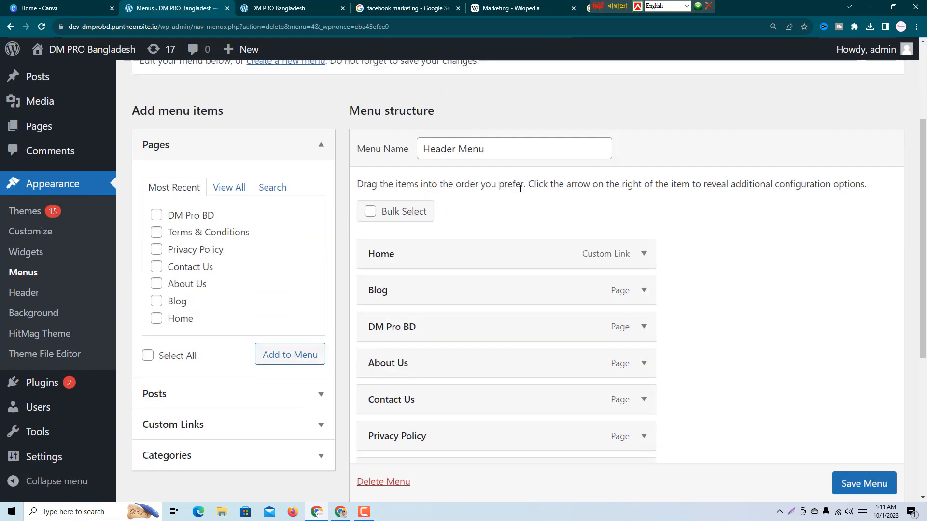
pyautogui.scroll(-2, 490, 173)
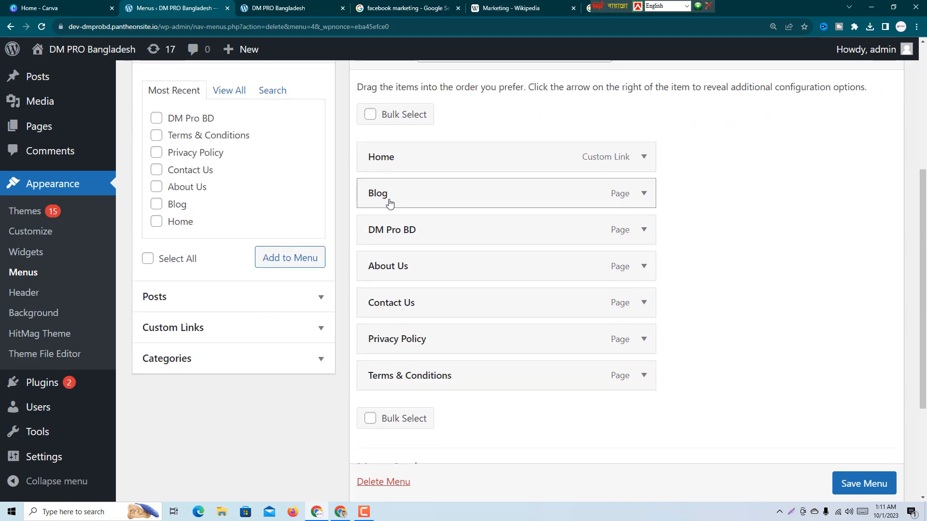
pyautogui.scroll(4, 441, 192)
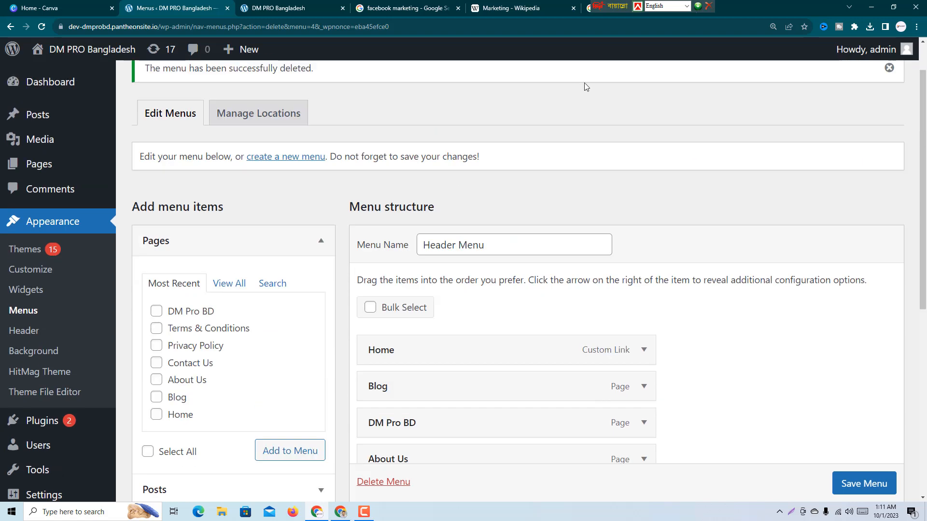
# Step: Create a new menu named "Main Manu" and assign it to the Main Menu display location
pyautogui.click(304, 158)
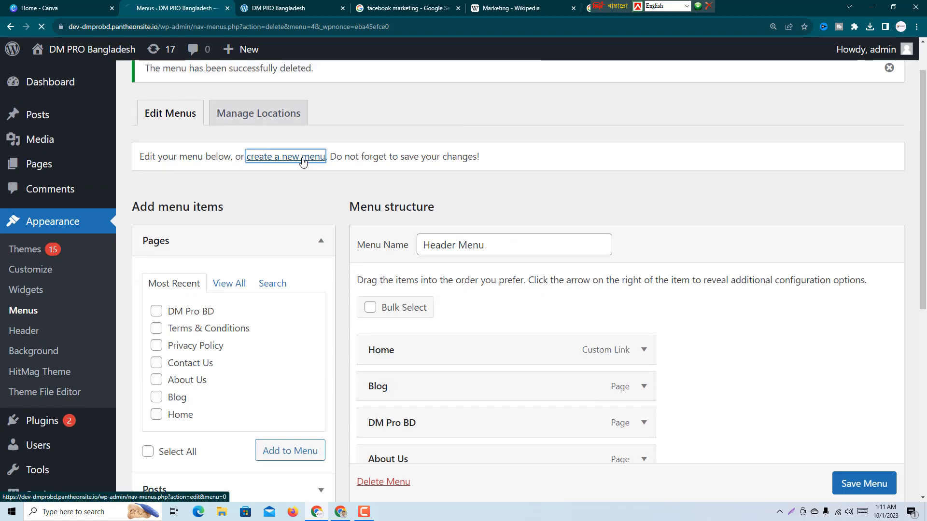
pyautogui.scroll(-2, 483, 166)
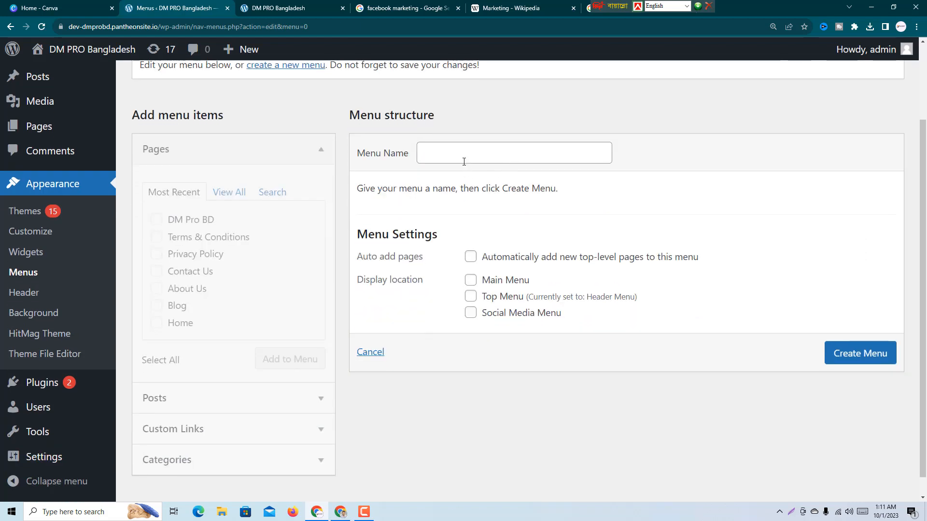
pyautogui.click(464, 159)
pyautogui.write('Main Manu')
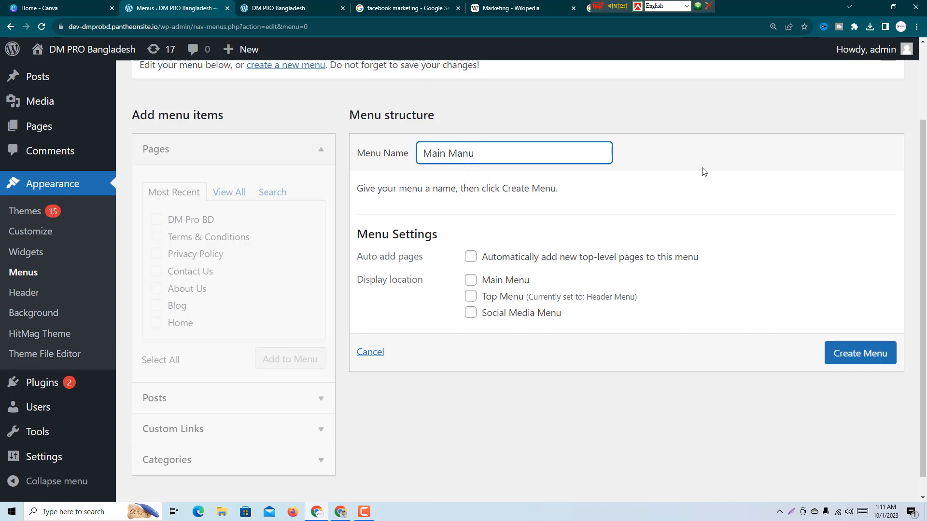
pyautogui.scroll(1, 704, 171)
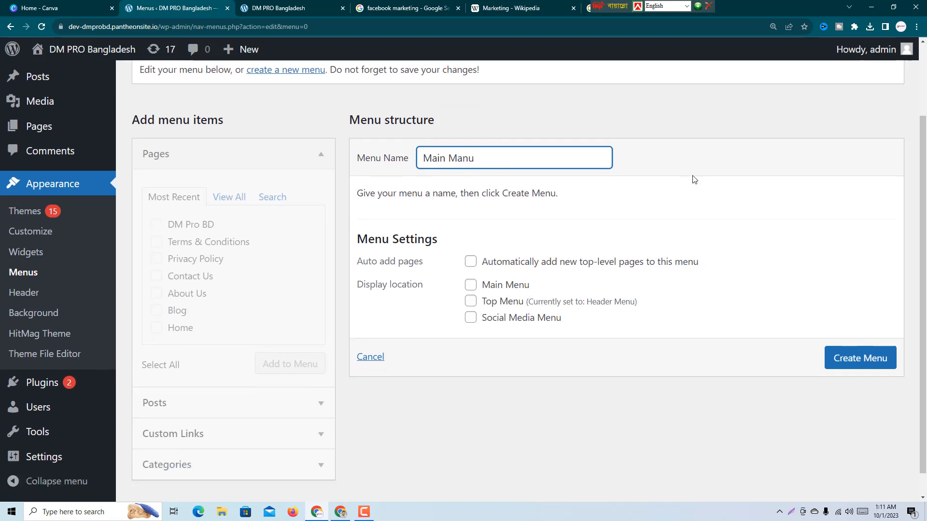
pyautogui.click(471, 329)
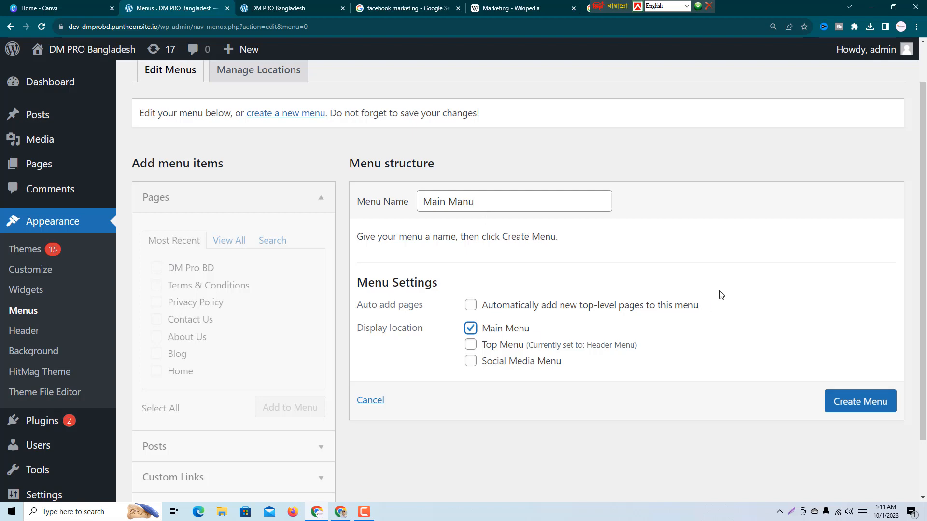
pyautogui.scroll(-1, 721, 295)
pyautogui.click(864, 337)
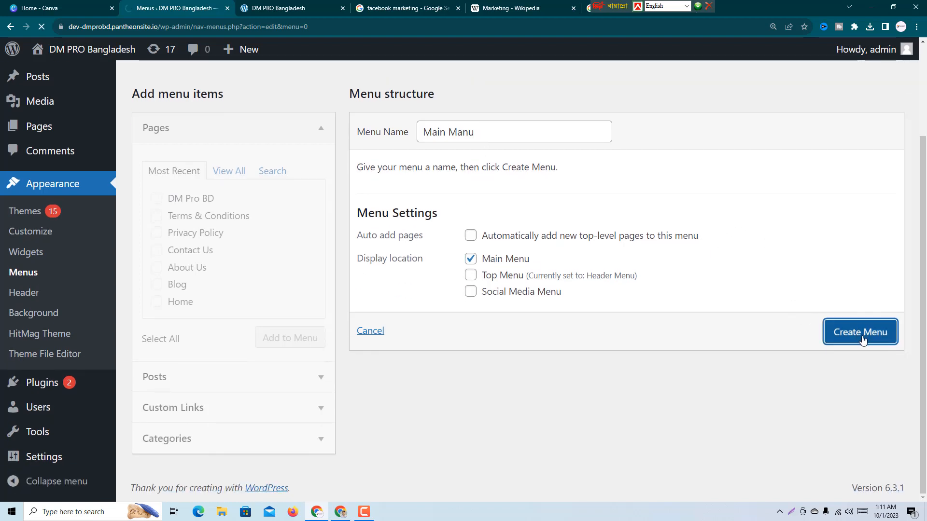
# Step: Add all post categories from the full category list to Main Manu
pyautogui.scroll(-2, 464, 214)
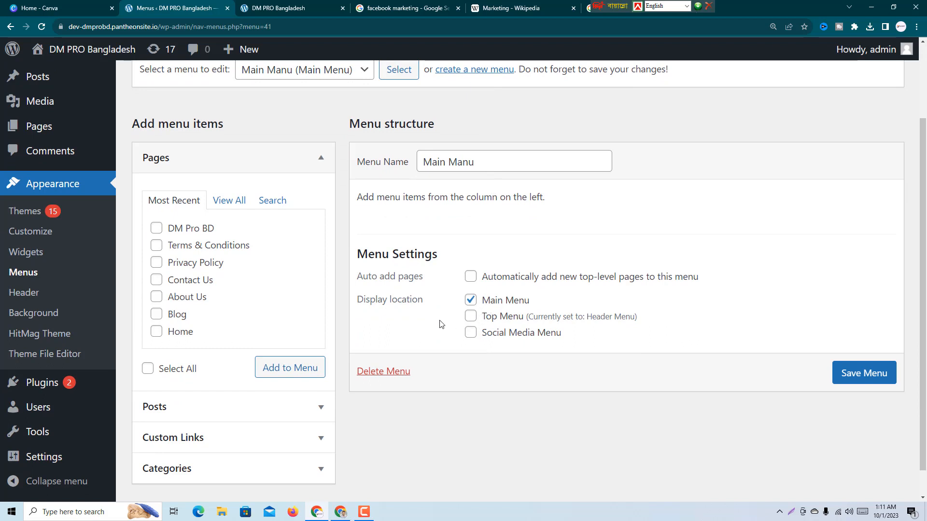
pyautogui.scroll(-1, 323, 256)
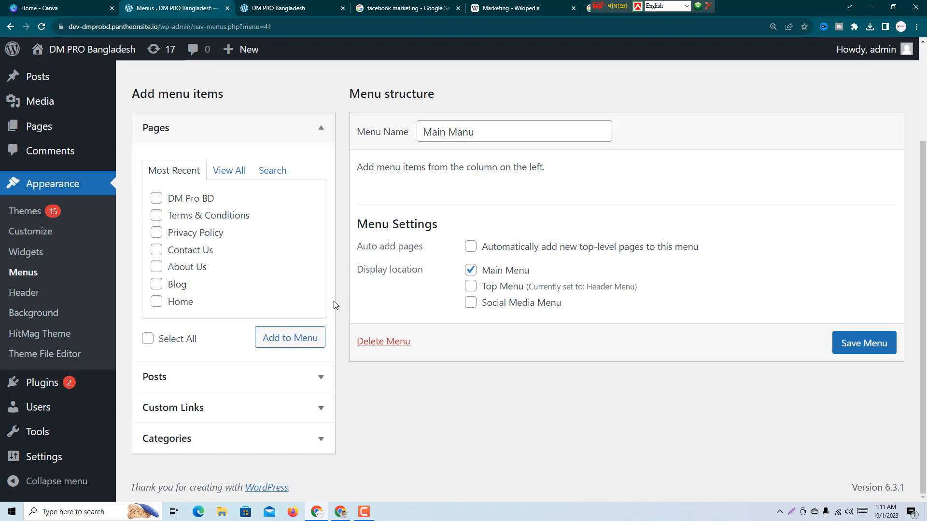
pyautogui.click(315, 440)
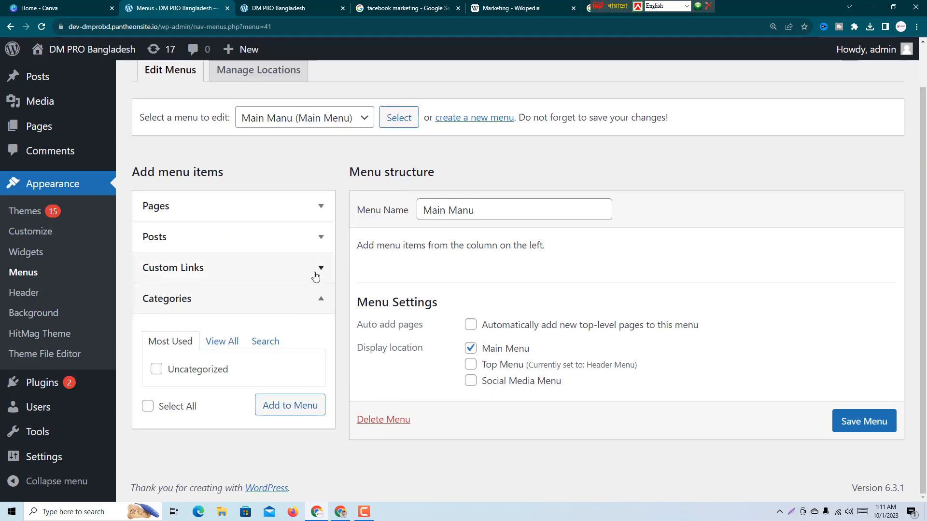
pyautogui.click(222, 344)
pyautogui.scroll(-2, 312, 290)
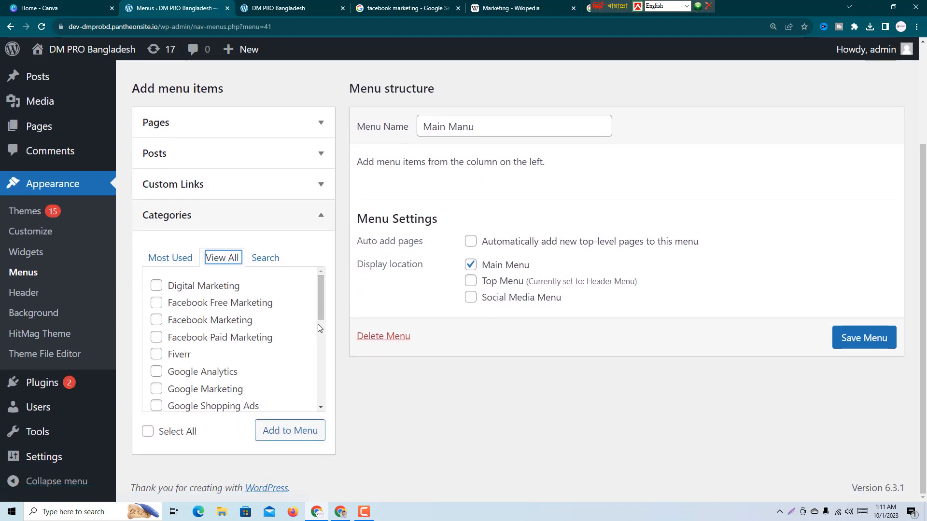
pyautogui.click(155, 287)
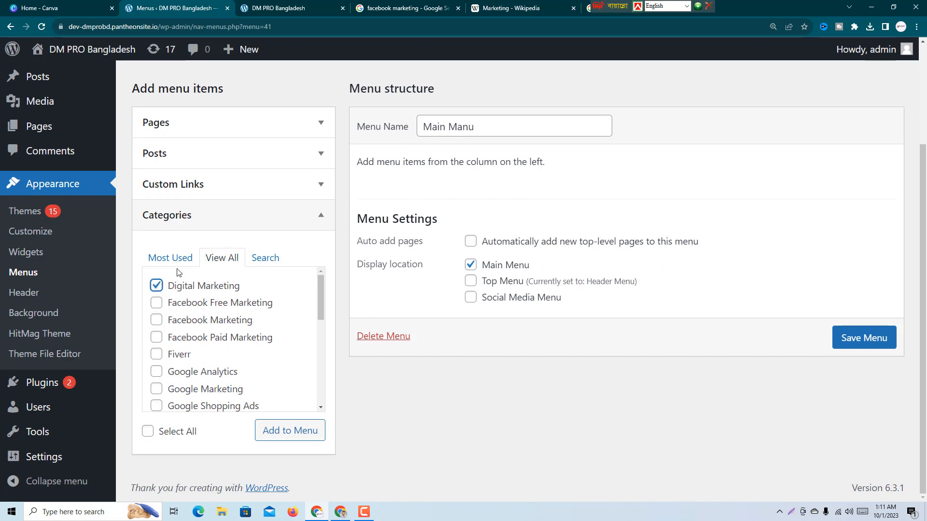
pyautogui.click(158, 430)
pyautogui.click(279, 433)
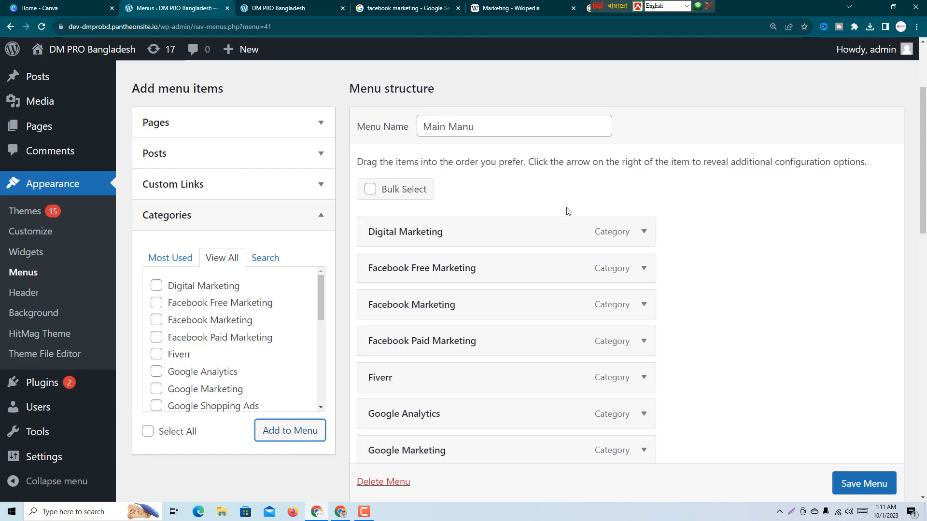
# Step: Look through the category items added to Main Manu and save the menu
pyautogui.scroll(-10, 637, 232)
pyautogui.scroll(-6, 621, 223)
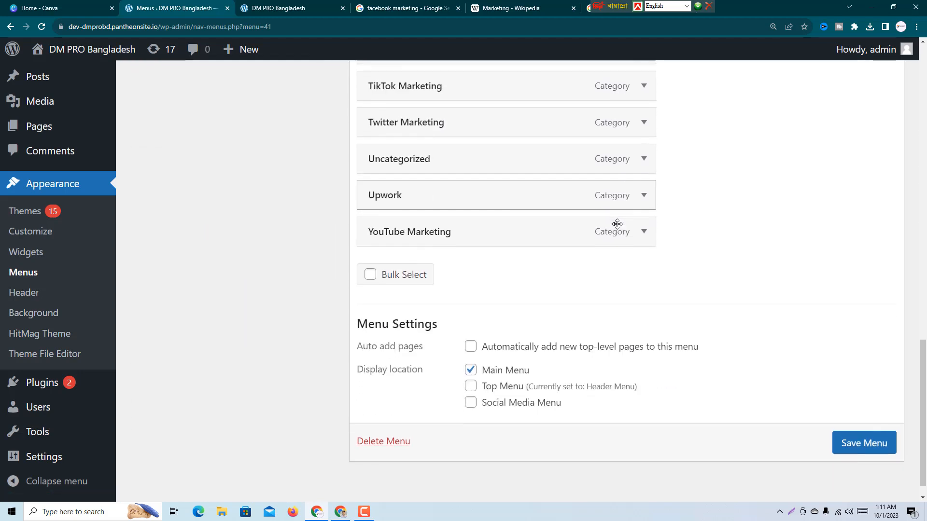
pyautogui.scroll(4, 618, 225)
pyautogui.scroll(12, 620, 232)
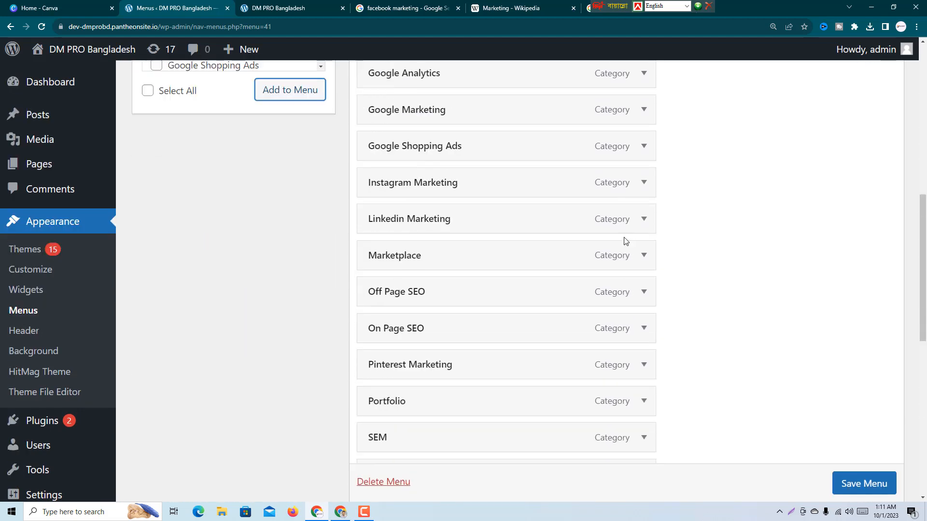
pyautogui.scroll(2, 626, 241)
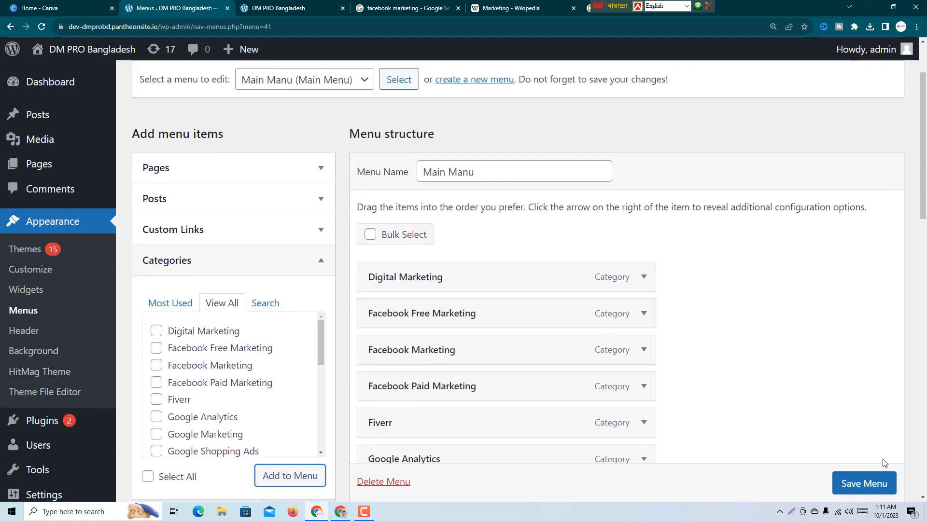
pyautogui.scroll(-1, 865, 482)
pyautogui.click(865, 485)
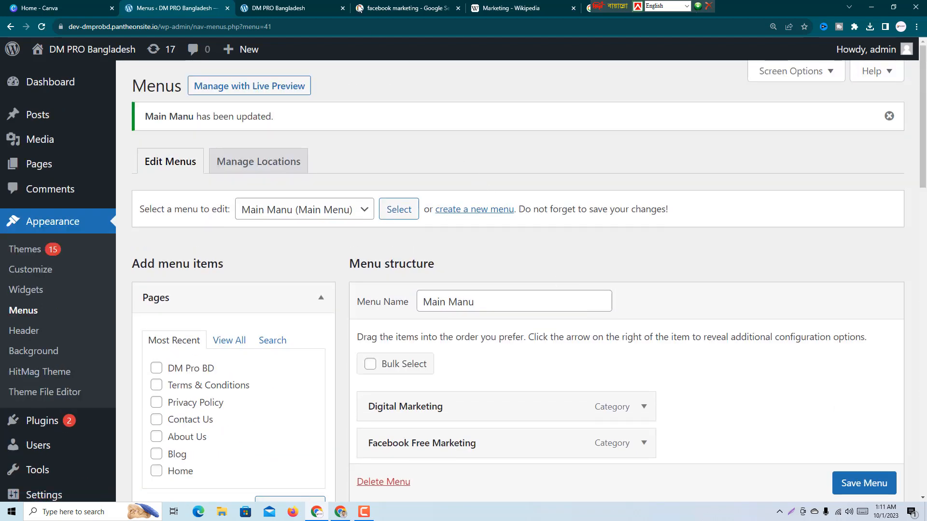
# Step: Reload the live homepage to check the saved menu, and return to the Main Manu structure in the menu editor
pyautogui.click(289, 5)
pyautogui.click(42, 27)
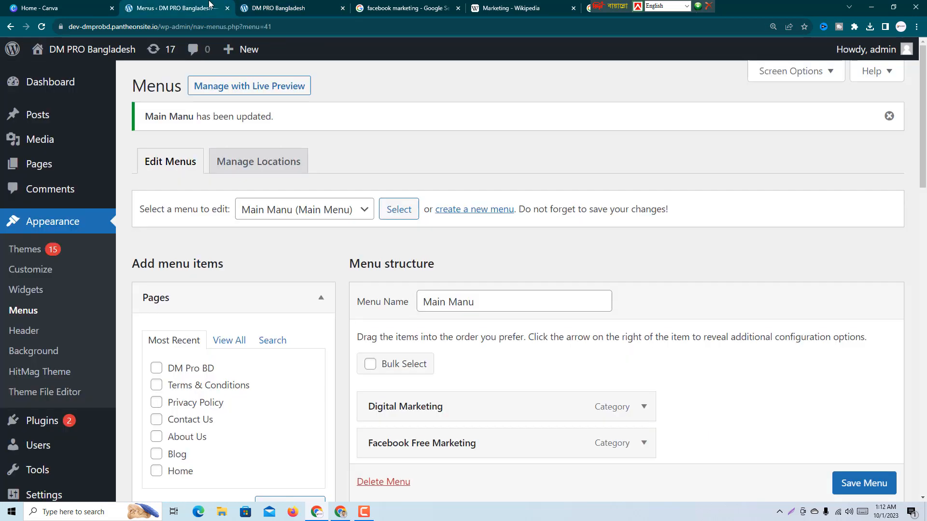
pyautogui.click(184, 8)
pyautogui.scroll(-3, 499, 305)
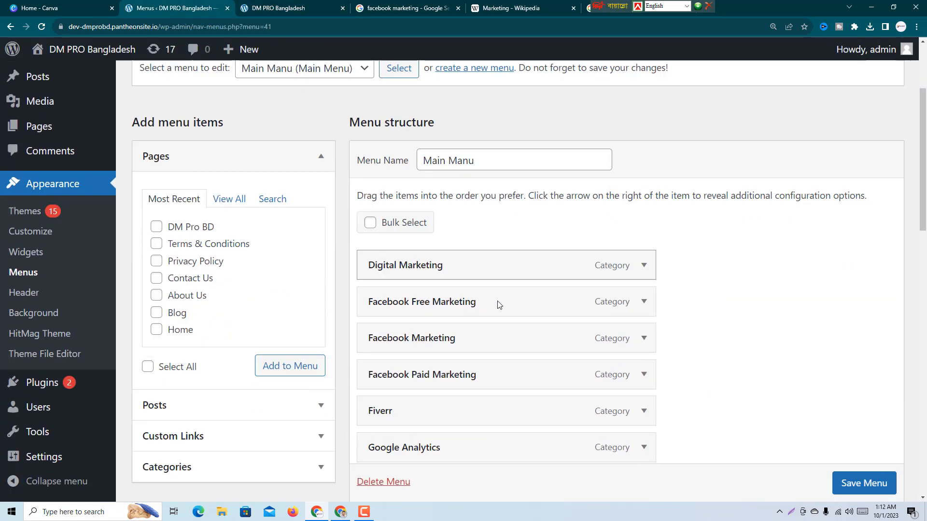
# Step: Remove the Uncategorized category item from the Main Manu structure
pyautogui.scroll(-1, 500, 314)
pyautogui.scroll(-7, 500, 323)
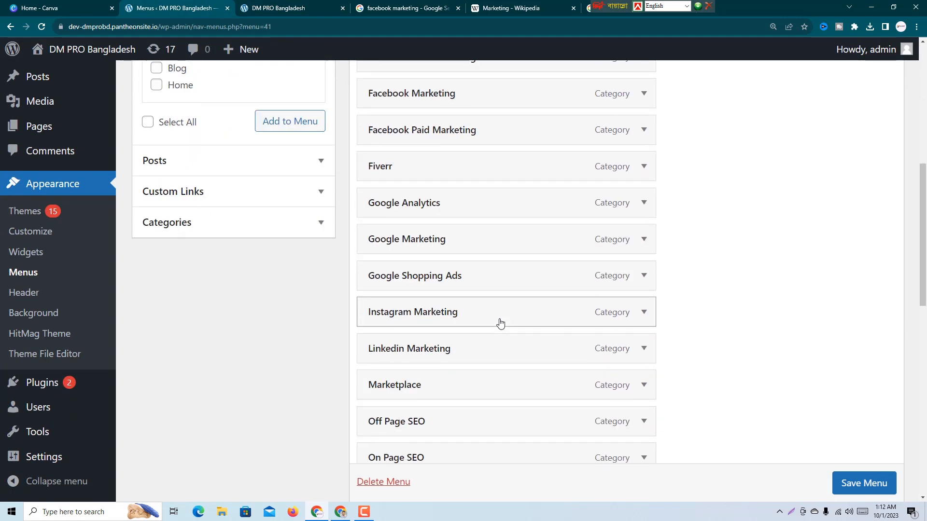
pyautogui.scroll(-5, 526, 318)
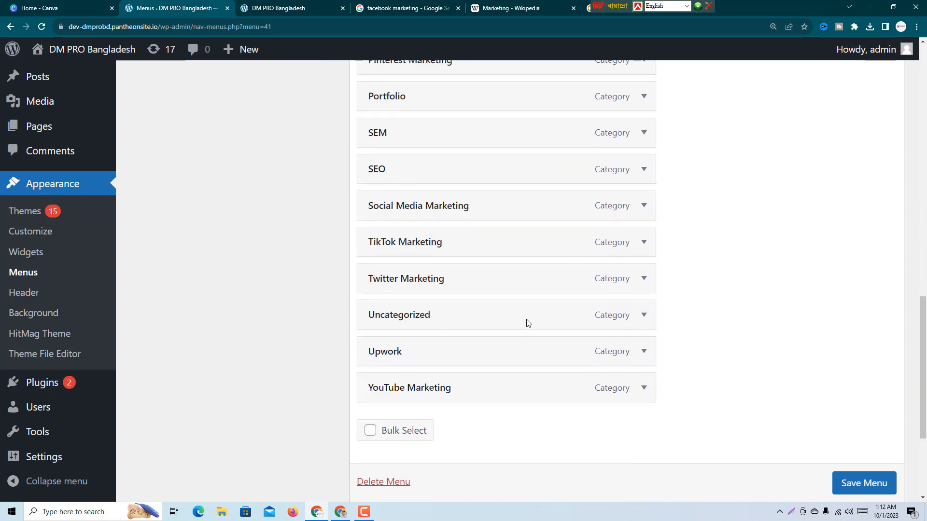
pyautogui.click(645, 316)
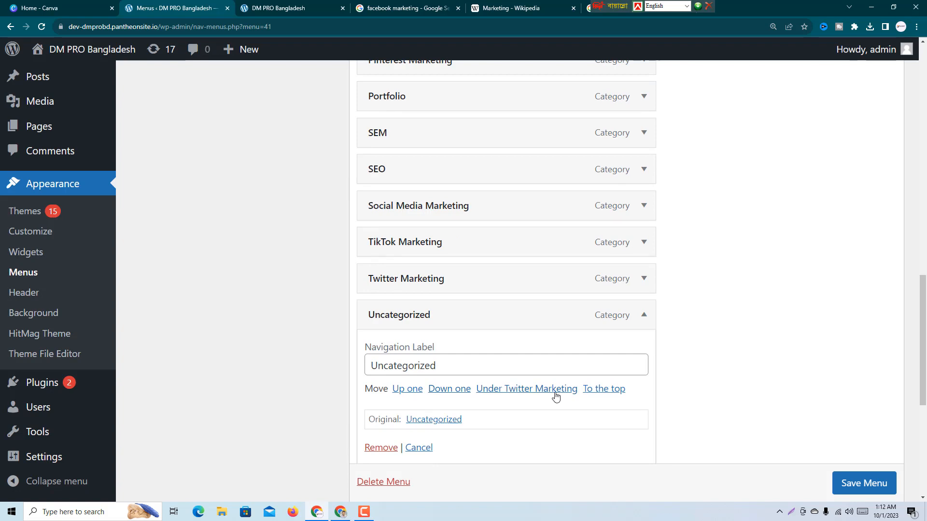
pyautogui.click(390, 448)
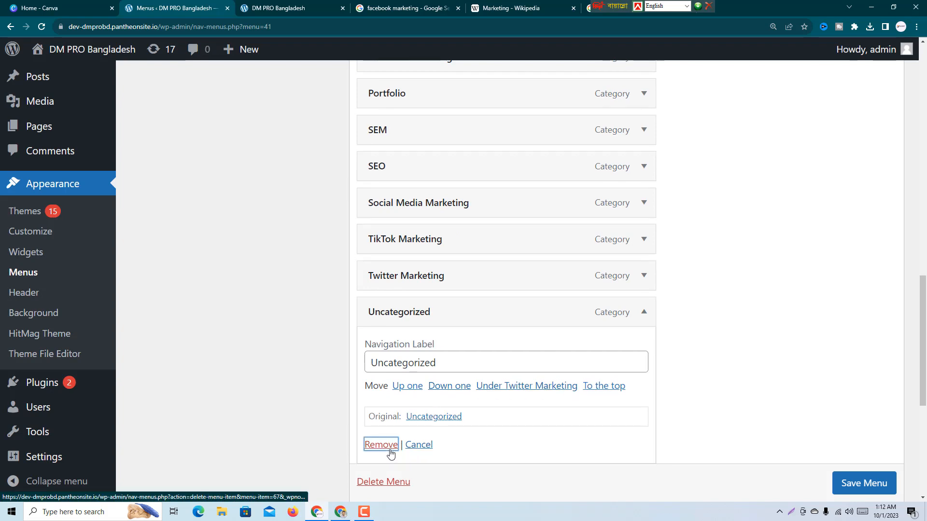
# Step: Move Social Media Marketing directly below Digital Marketing as a top-level menu item
pyautogui.scroll(12, 748, 301)
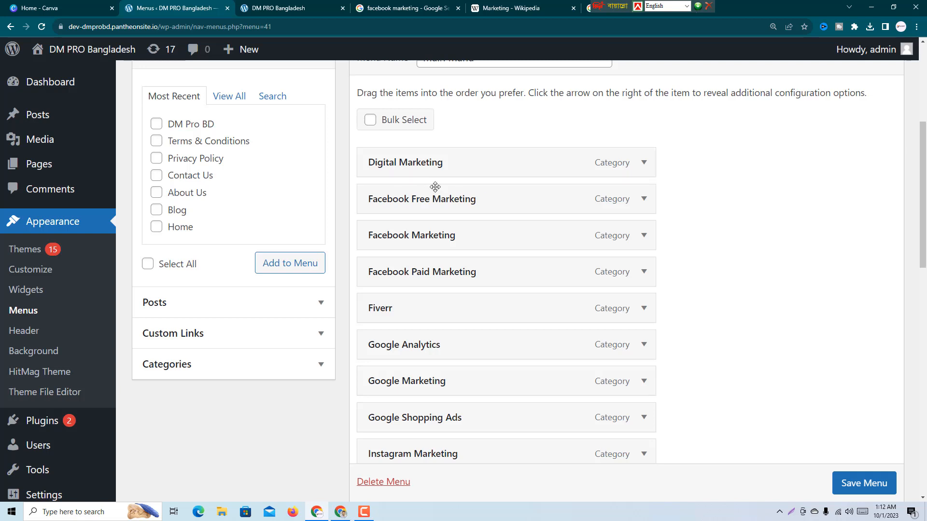
pyautogui.scroll(-7, 486, 310)
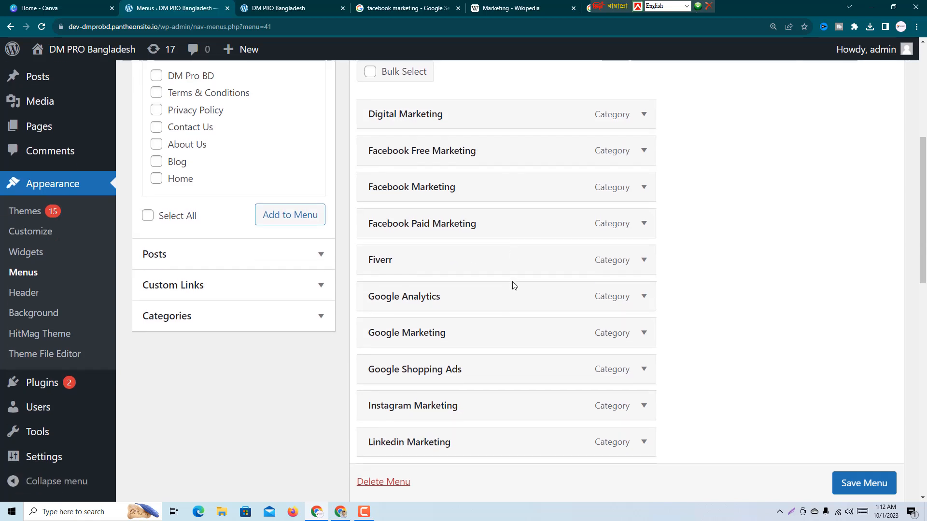
pyautogui.scroll(-3, 510, 296)
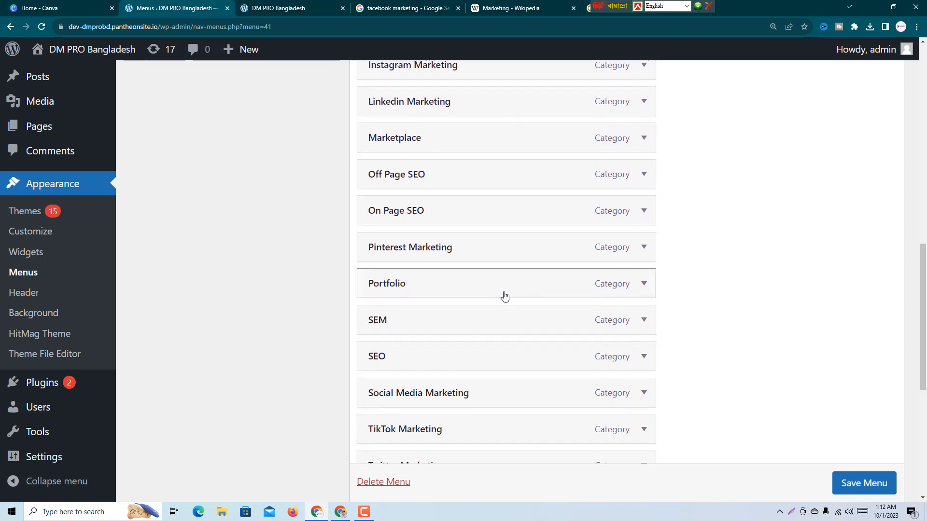
pyautogui.moveTo(501, 307); pyautogui.dragTo(507, 208)
pyautogui.scroll(3, 508, 208)
pyautogui.moveTo(495, 237); pyautogui.dragTo(523, 153)
pyautogui.scroll(5, 502, 223)
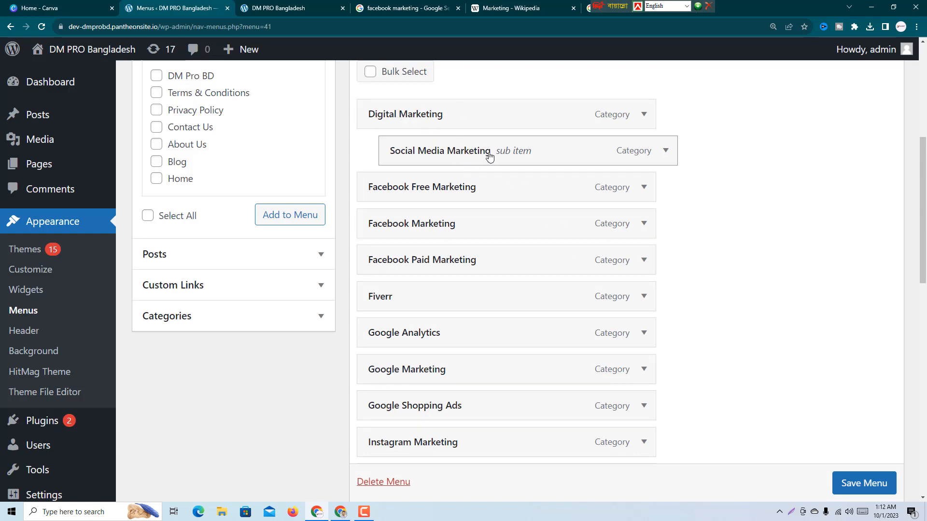
pyautogui.moveTo(489, 155); pyautogui.dragTo(465, 152)
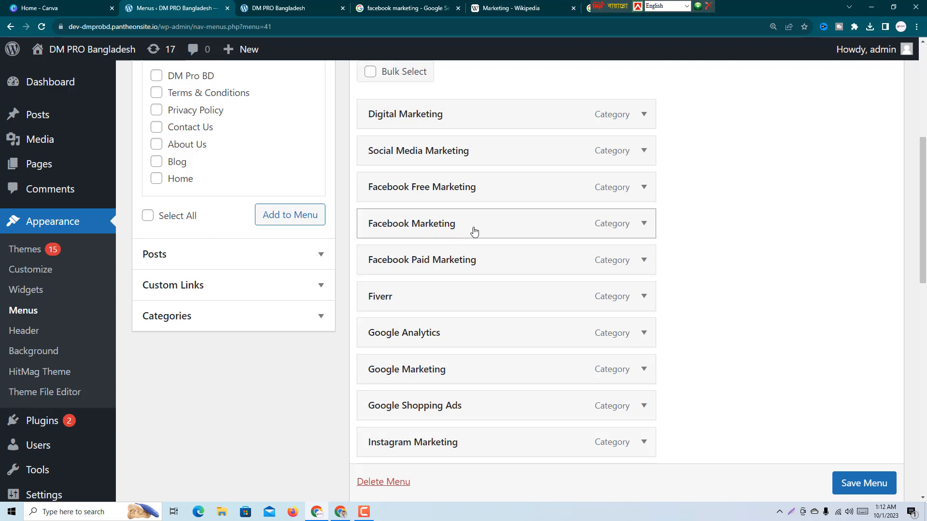
# Step: Nest Facebook Marketing under Social Media Marketing, with Facebook Free Marketing and Facebook Paid Marketing as its own sub items
pyautogui.moveTo(472, 231); pyautogui.dragTo(494, 190)
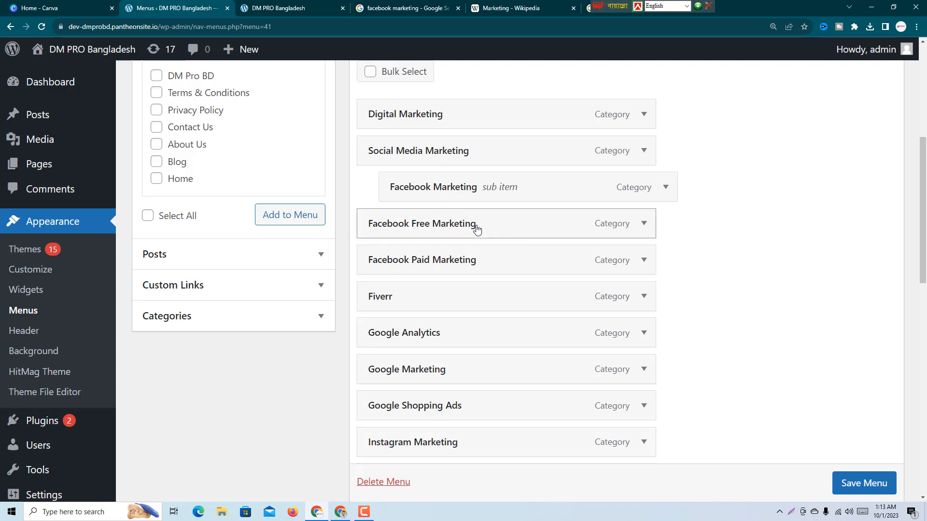
pyautogui.moveTo(443, 223); pyautogui.dragTo(414, 213)
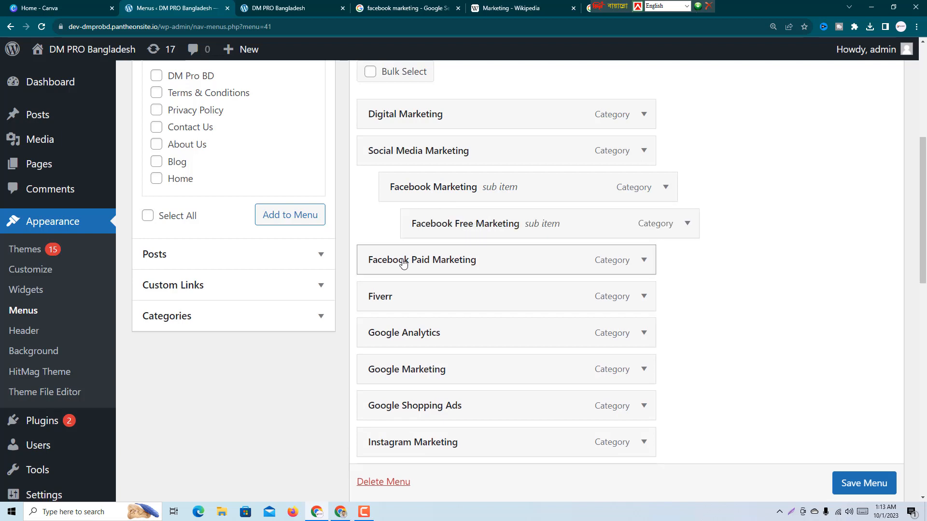
pyautogui.moveTo(404, 261); pyautogui.dragTo(447, 263)
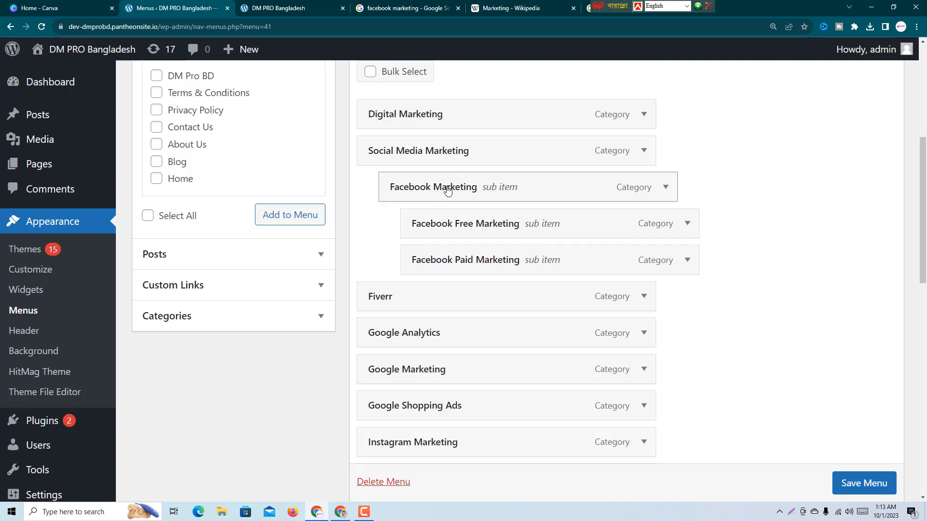
# Step: Place Instagram Marketing after Facebook Paid Marketing as a sub item of Social Media Marketing, level with Facebook Marketing
pyautogui.scroll(-2, 459, 198)
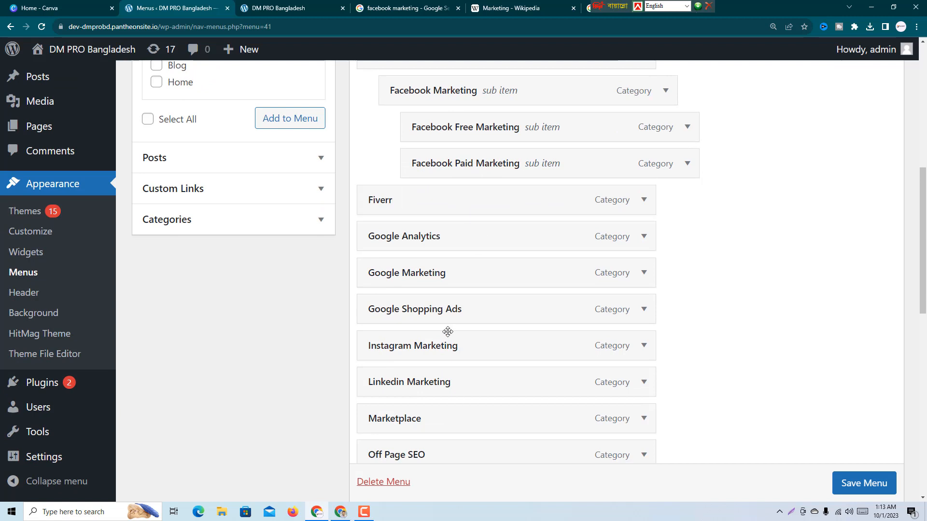
pyautogui.moveTo(449, 346); pyautogui.dragTo(492, 201)
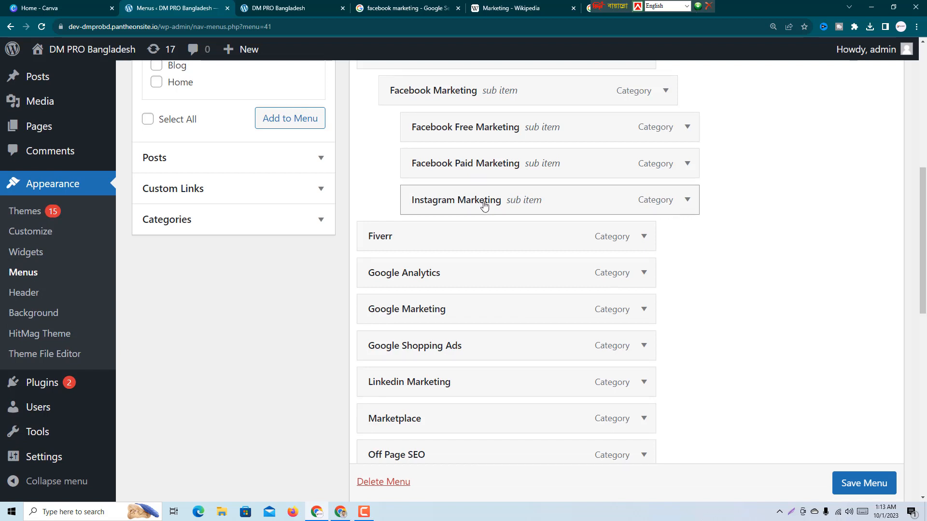
pyautogui.moveTo(489, 202); pyautogui.dragTo(465, 202)
pyautogui.scroll(1, 449, 207)
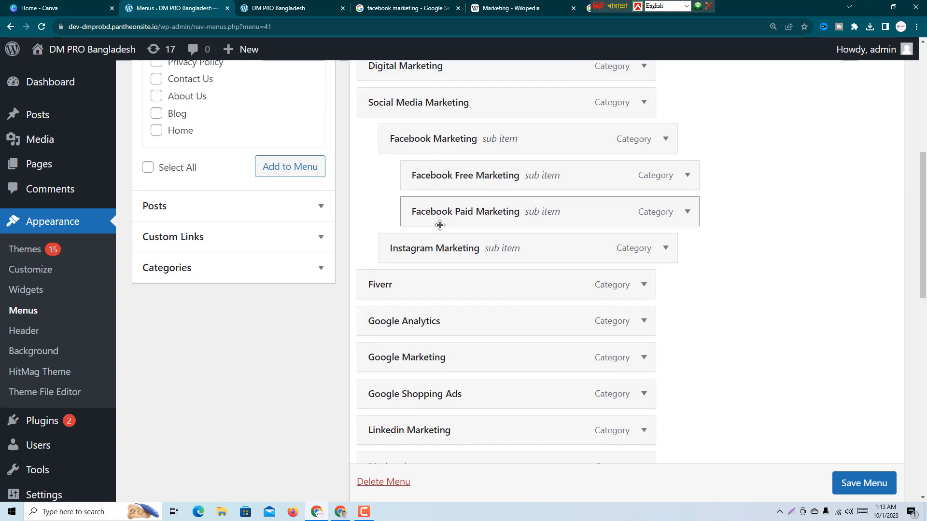
# Step: Move Twitter Marketing below Instagram Marketing as a sub item of Social Media Marketing
pyautogui.scroll(-2, 444, 234)
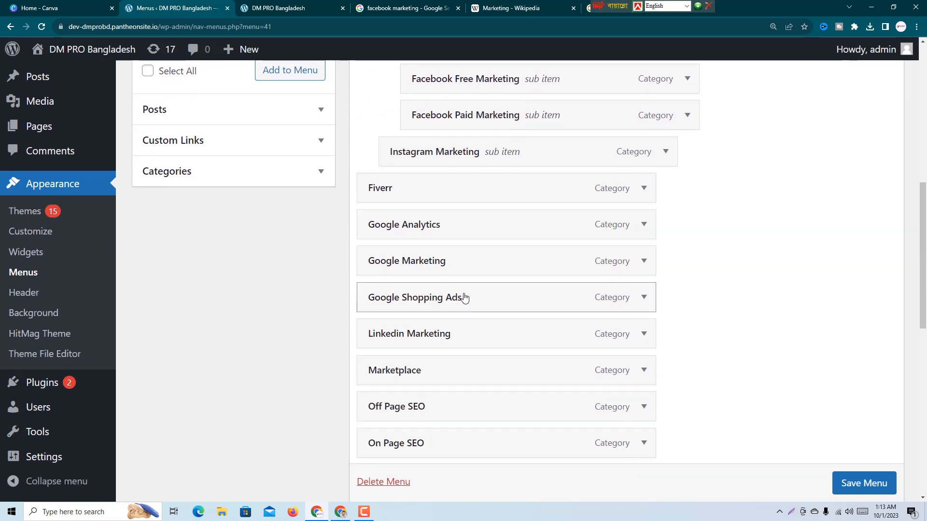
pyautogui.scroll(-2, 486, 301)
pyautogui.scroll(-2, 471, 405)
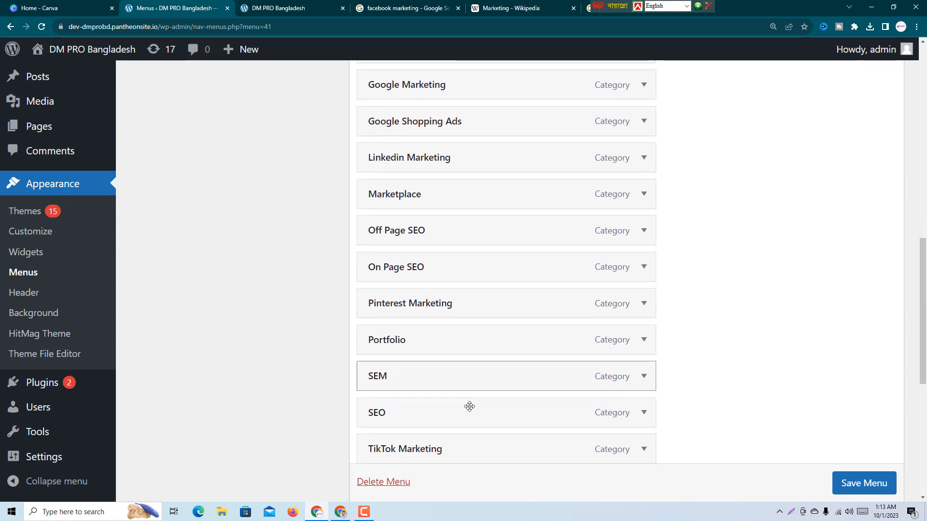
pyautogui.scroll(-2, 470, 415)
pyautogui.moveTo(474, 383); pyautogui.dragTo(475, 198)
pyautogui.scroll(4, 480, 310)
pyautogui.scroll(3, 479, 254)
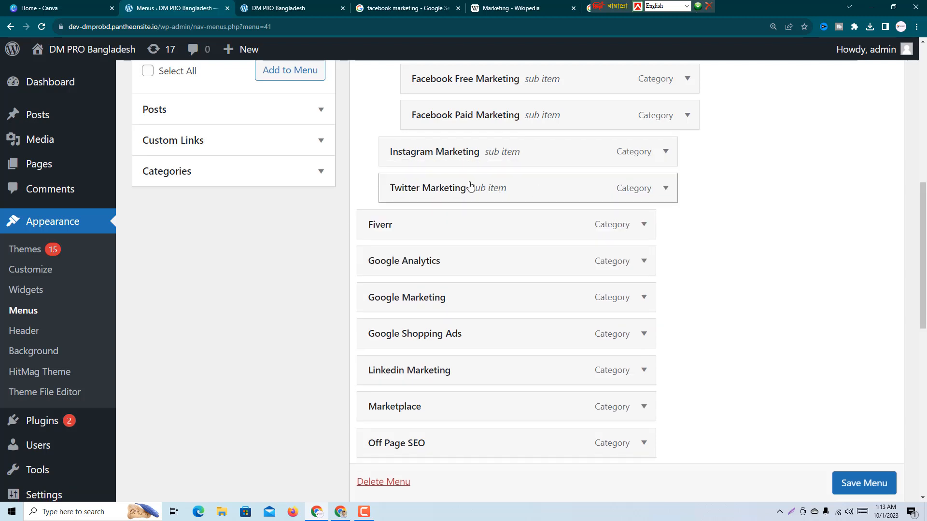
# Step: Add Linkedin Marketing and Pinterest Marketing below Twitter Marketing as sub items of Social Media Marketing
pyautogui.scroll(-2, 475, 192)
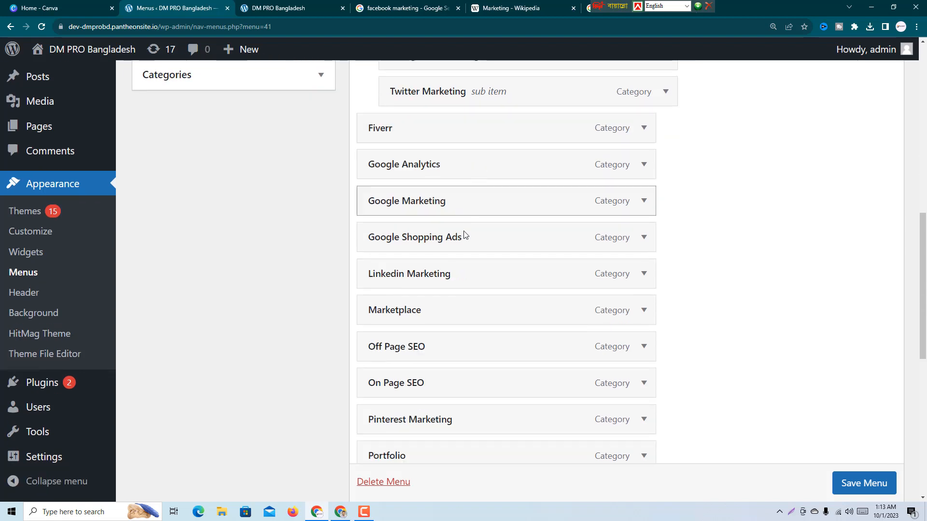
pyautogui.moveTo(478, 270); pyautogui.dragTo(469, 128)
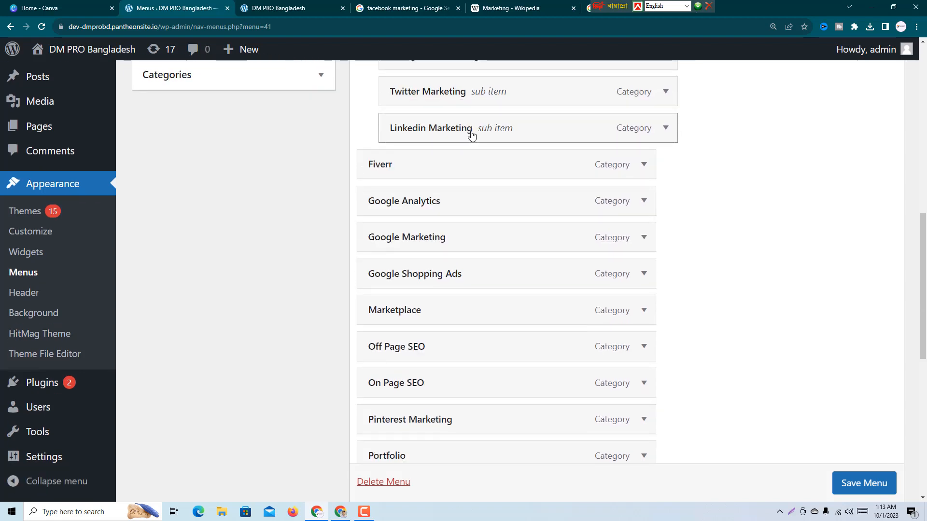
pyautogui.scroll(-5, 484, 171)
pyautogui.moveTo(465, 233); pyautogui.dragTo(487, 127)
# Step: Move SEO directly below Pinterest Marketing and above Fiverr as a top-level menu item
pyautogui.scroll(-5, 495, 155)
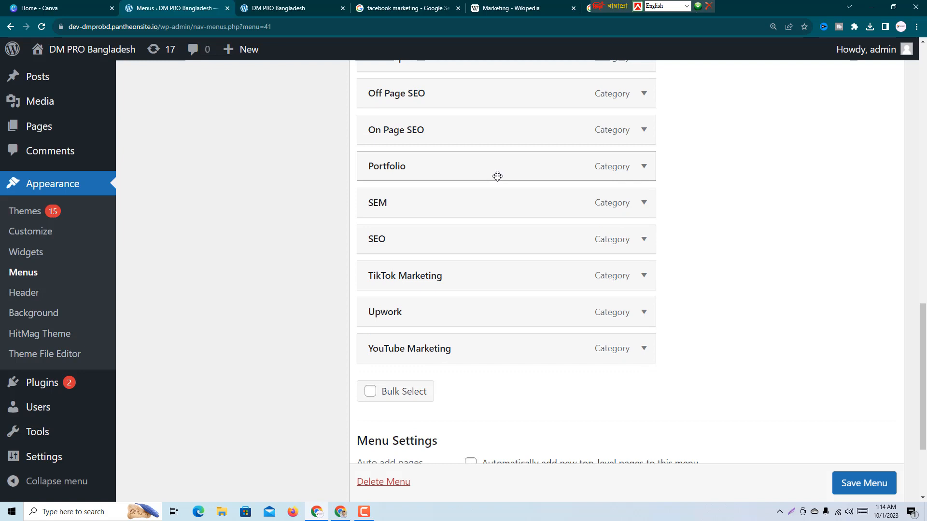
pyautogui.scroll(8, 497, 176)
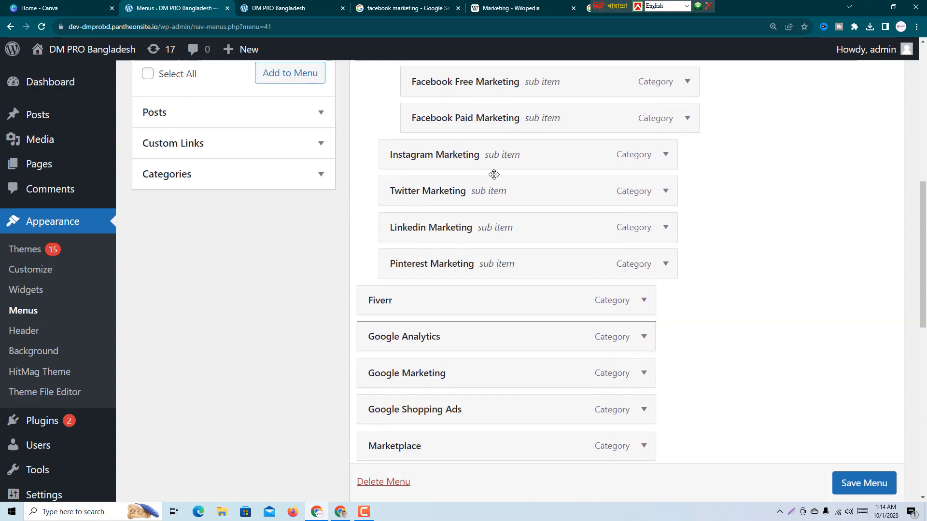
pyautogui.scroll(2, 494, 174)
pyautogui.scroll(-6, 509, 201)
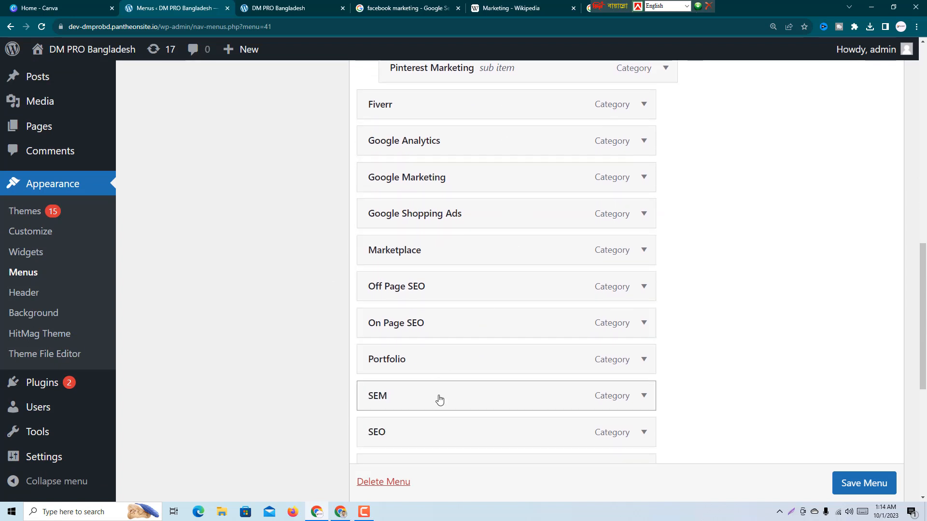
pyautogui.moveTo(441, 433); pyautogui.dragTo(389, 287)
pyautogui.scroll(4, 445, 263)
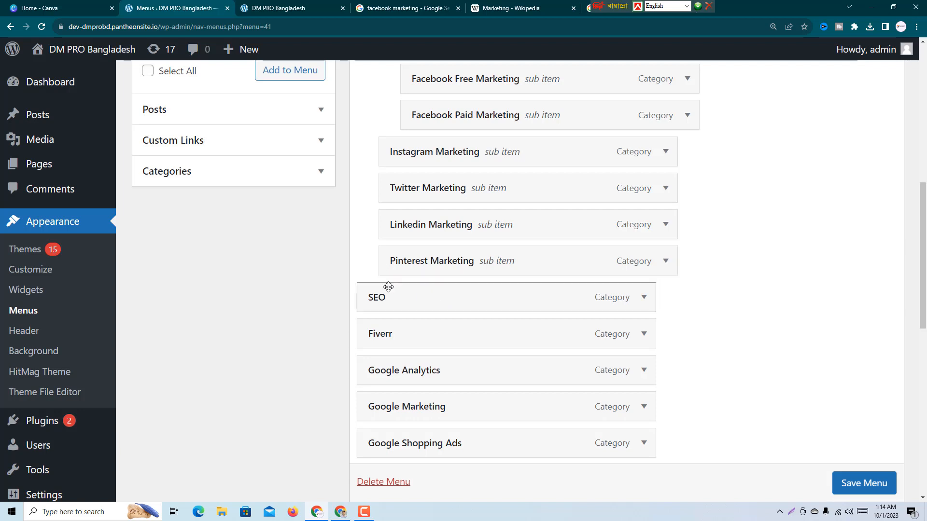
# Step: Nest On Page SEO and Off Page SEO, in that order, as sub items of SEO
pyautogui.scroll(1, 393, 282)
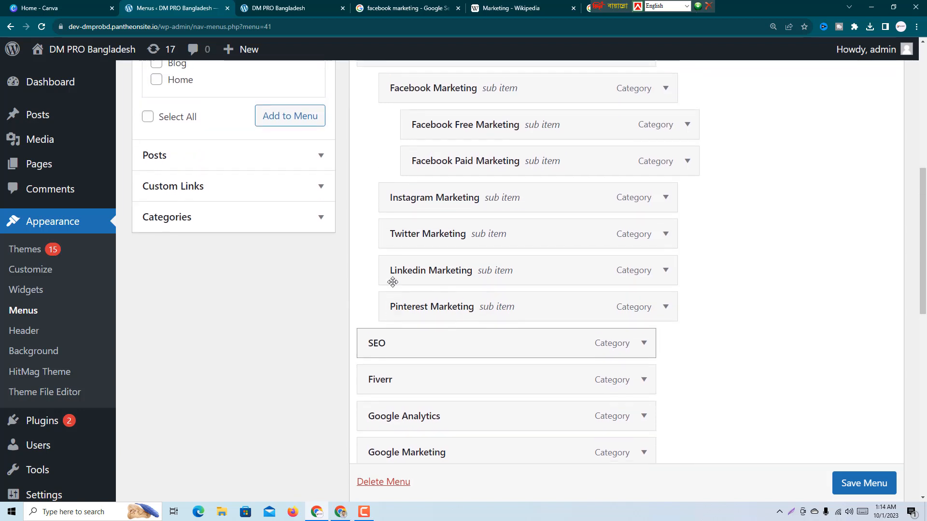
pyautogui.scroll(3, 479, 311)
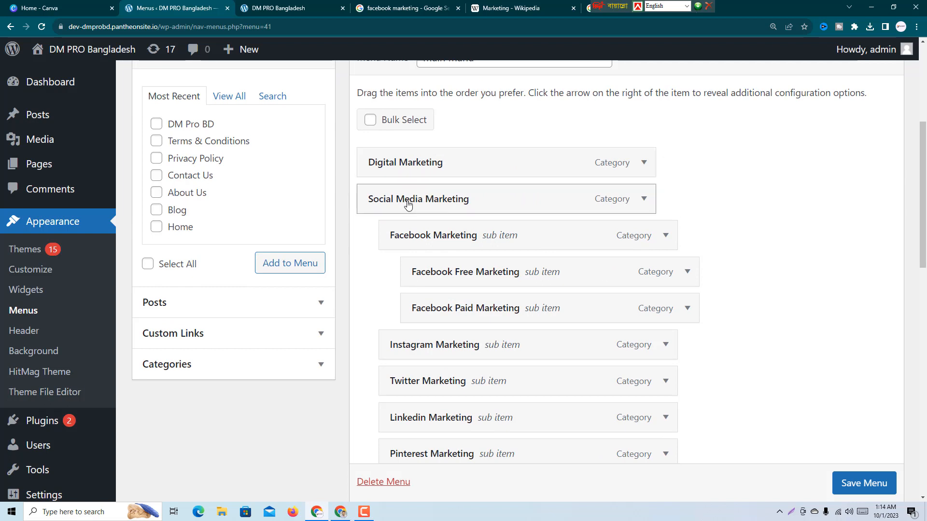
pyautogui.scroll(-3, 440, 197)
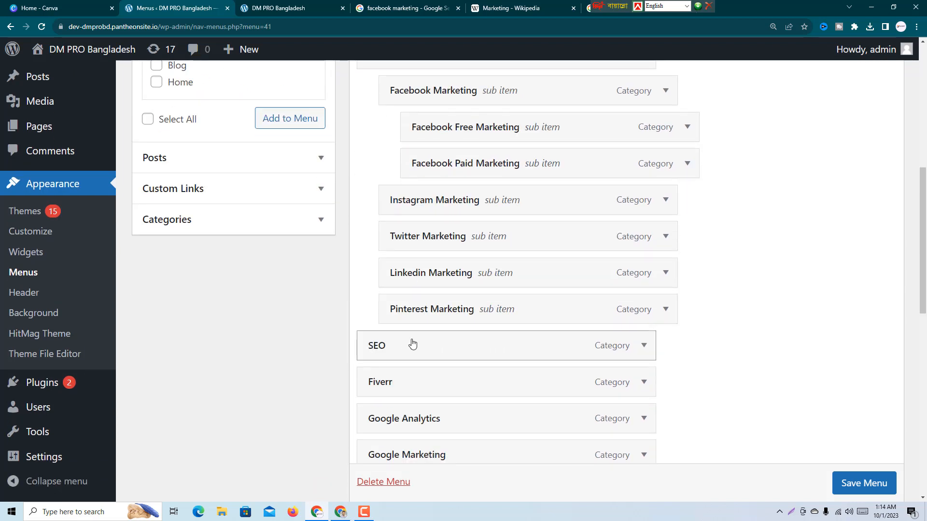
pyautogui.scroll(-2, 412, 344)
pyautogui.scroll(-3, 395, 254)
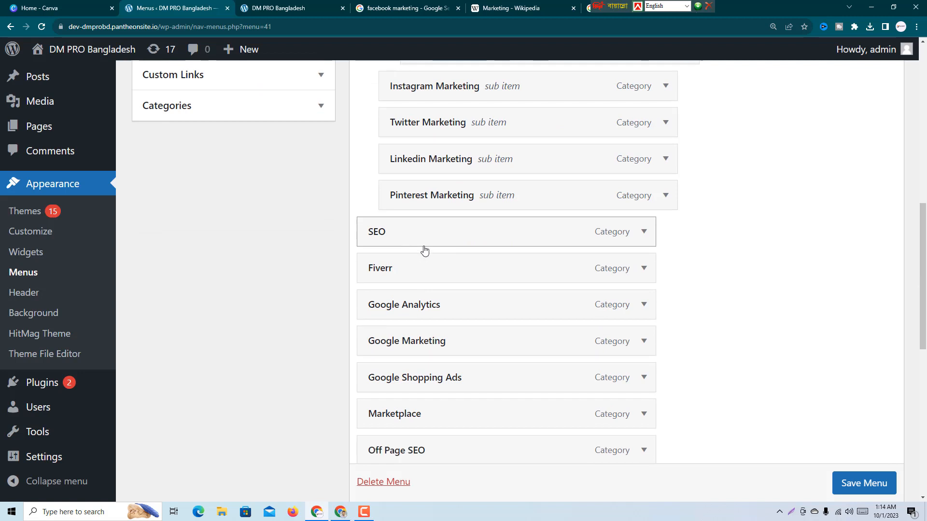
pyautogui.moveTo(413, 366); pyautogui.dragTo(441, 154)
pyautogui.moveTo(450, 364); pyautogui.dragTo(482, 189)
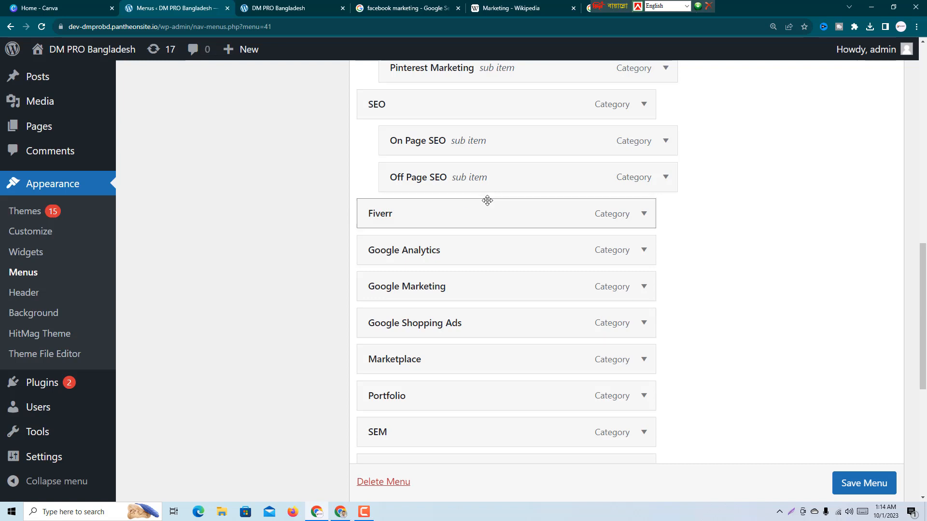
# Step: Move SEM directly below Off Page SEO as a top-level menu item above Fiverr
pyautogui.scroll(5, 484, 199)
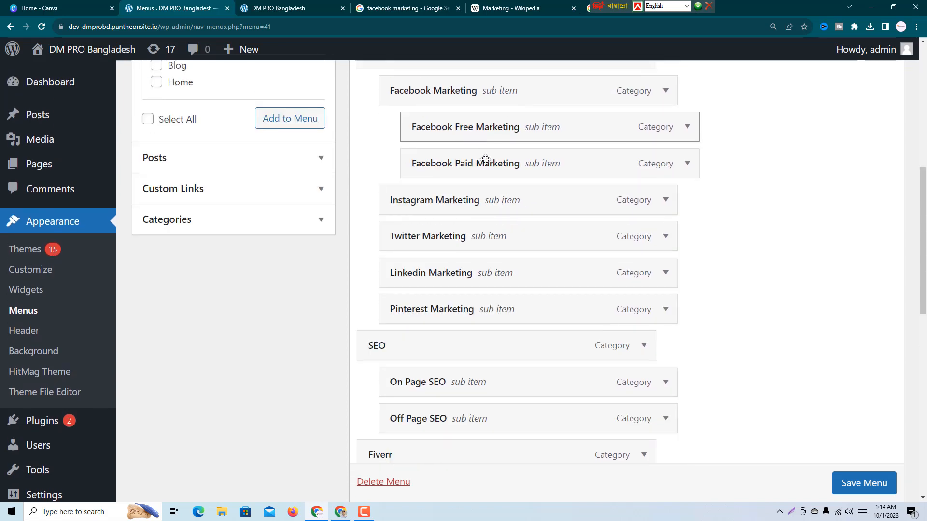
pyautogui.scroll(-1, 482, 159)
pyautogui.scroll(-4, 479, 245)
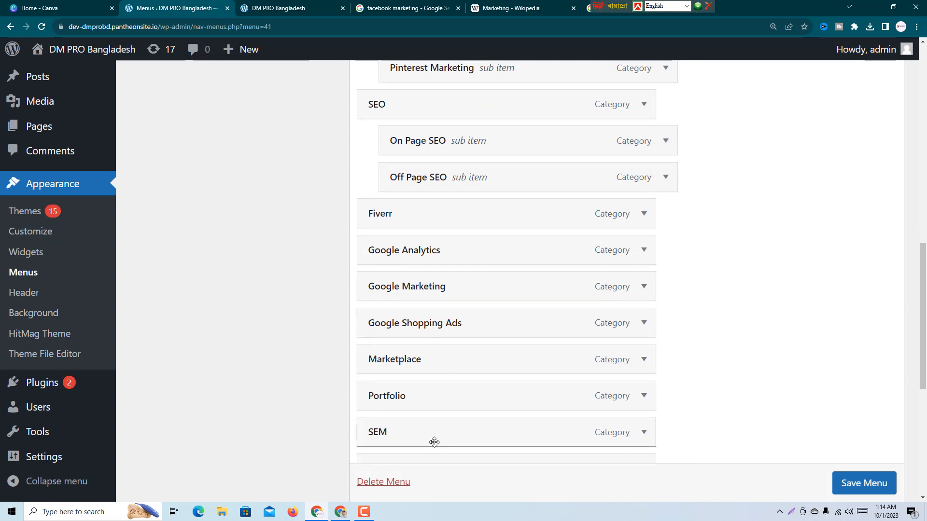
pyautogui.moveTo(432, 438); pyautogui.dragTo(439, 232)
# Step: Move Google Marketing directly below SEM as its sub item
pyautogui.scroll(-2, 466, 306)
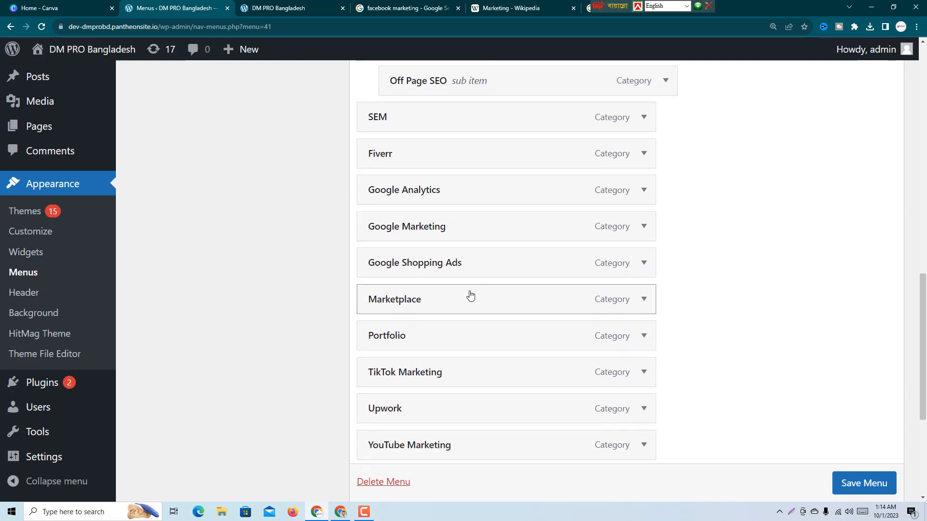
pyautogui.scroll(-2, 447, 367)
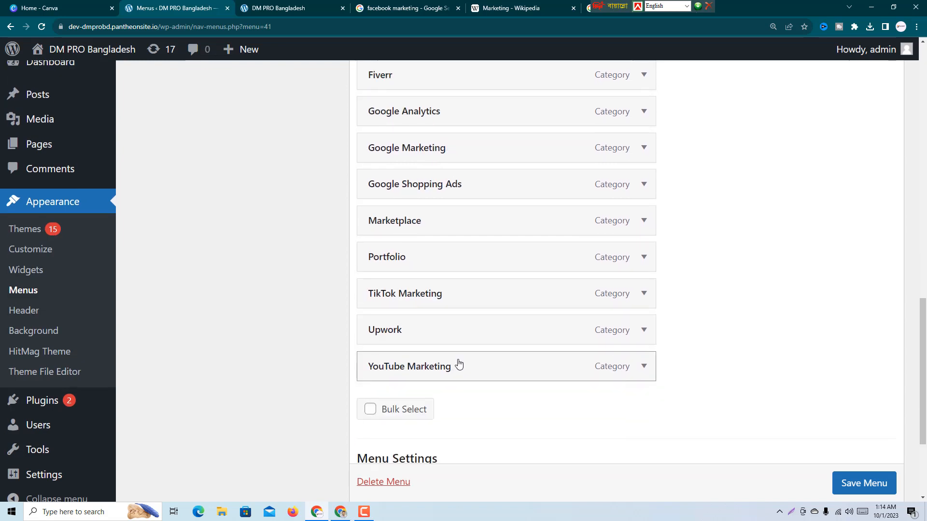
pyautogui.scroll(3, 459, 360)
pyautogui.moveTo(451, 277); pyautogui.dragTo(476, 211)
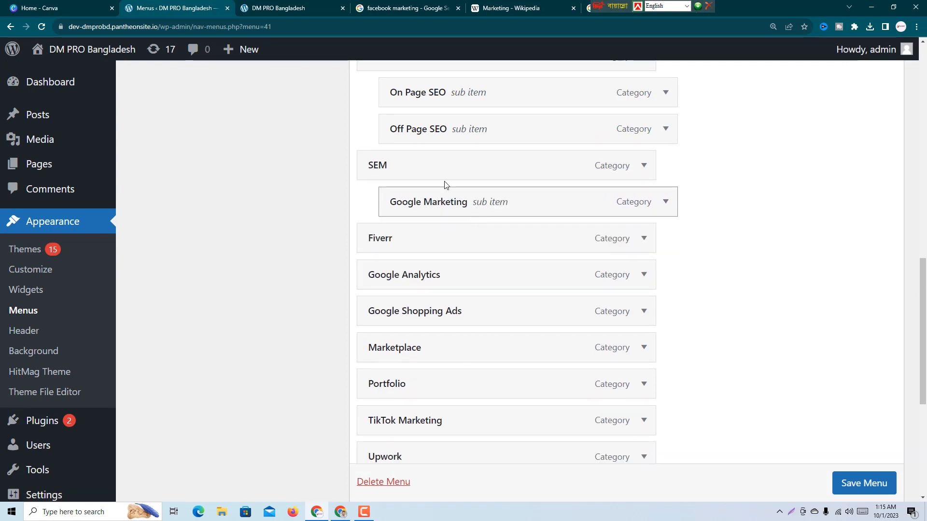
pyautogui.scroll(-1, 463, 203)
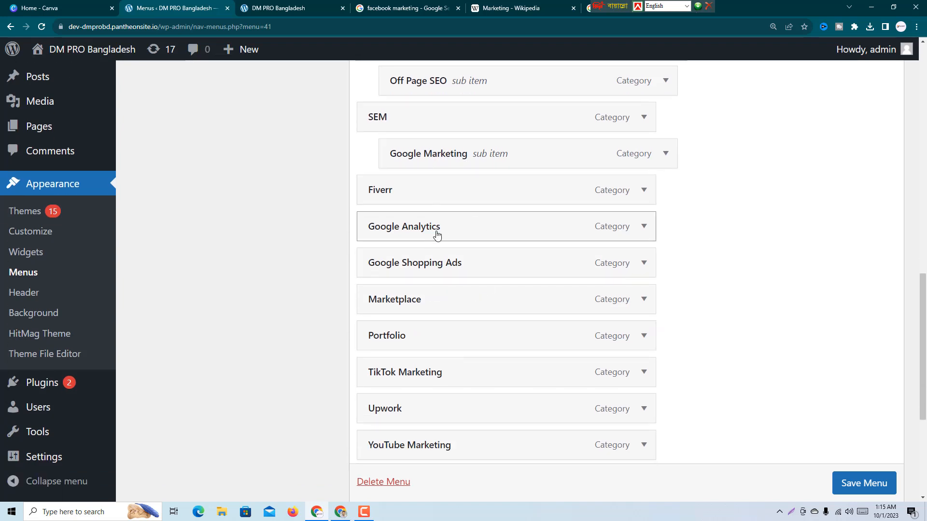
# Step: Nest Google Analytics and Google Shopping Ads, in that order, as sub items of Google Marketing under SEM
pyautogui.moveTo(441, 237); pyautogui.dragTo(462, 198)
pyautogui.moveTo(446, 253); pyautogui.dragTo(469, 227)
pyautogui.scroll(-2, 465, 227)
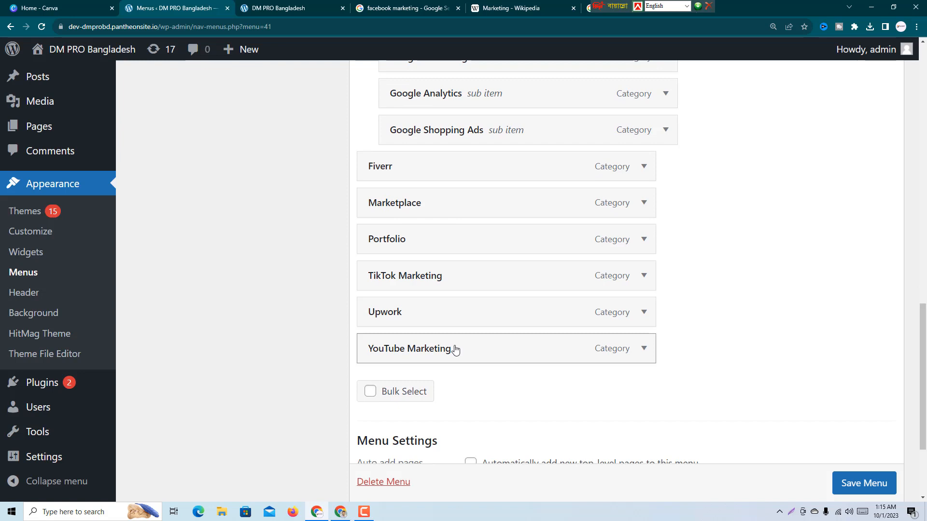
pyautogui.scroll(3, 453, 201)
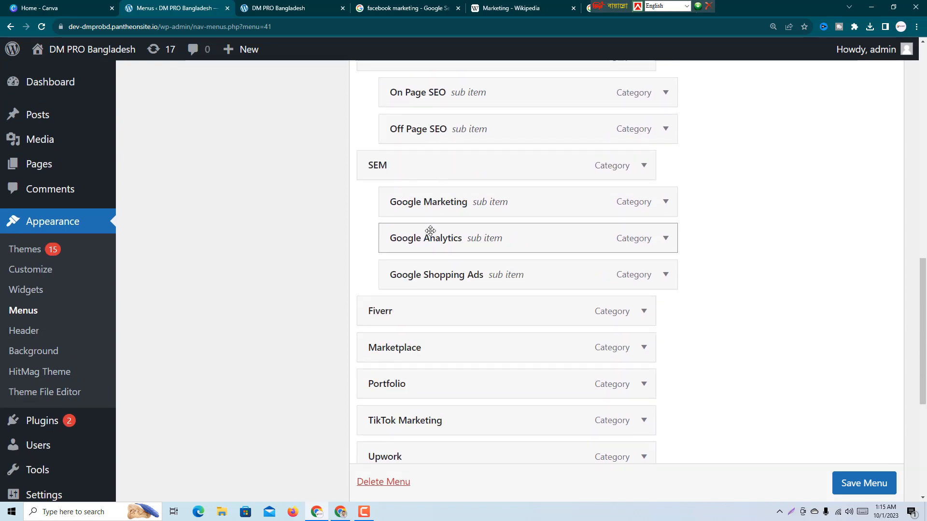
pyautogui.moveTo(432, 241); pyautogui.dragTo(456, 271)
# Step: Move YouTube Marketing and TikTok Marketing, in that order, directly below Google Shopping Ads as first-level sub items of SEM
pyautogui.scroll(-4, 457, 276)
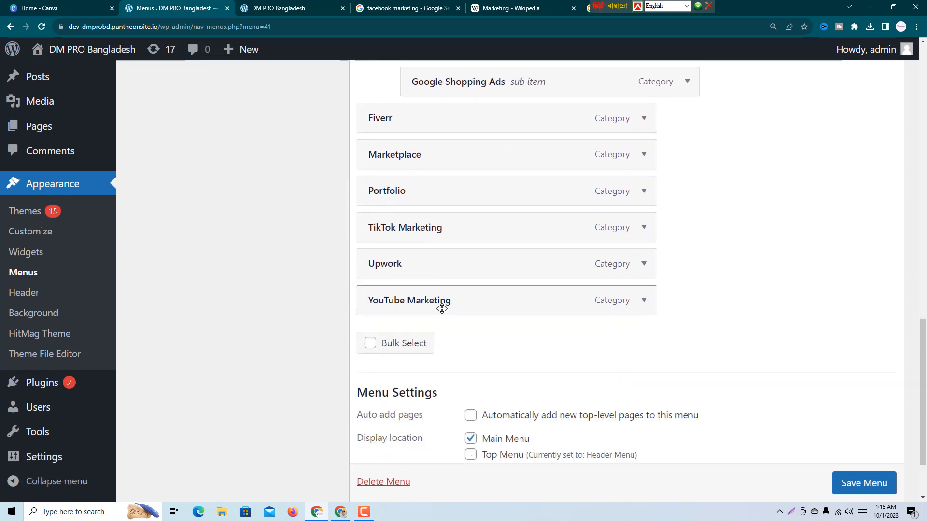
pyautogui.moveTo(439, 304); pyautogui.dragTo(467, 127)
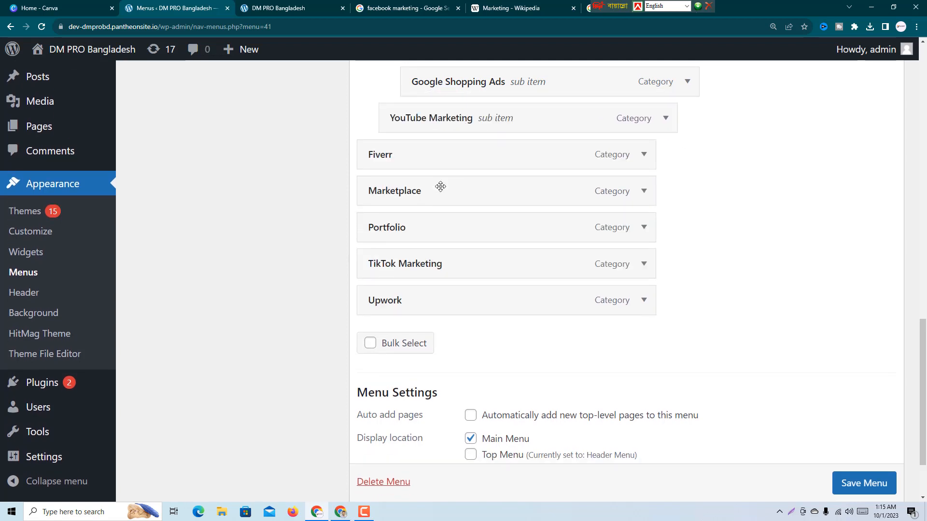
pyautogui.moveTo(441, 269); pyautogui.dragTo(462, 162)
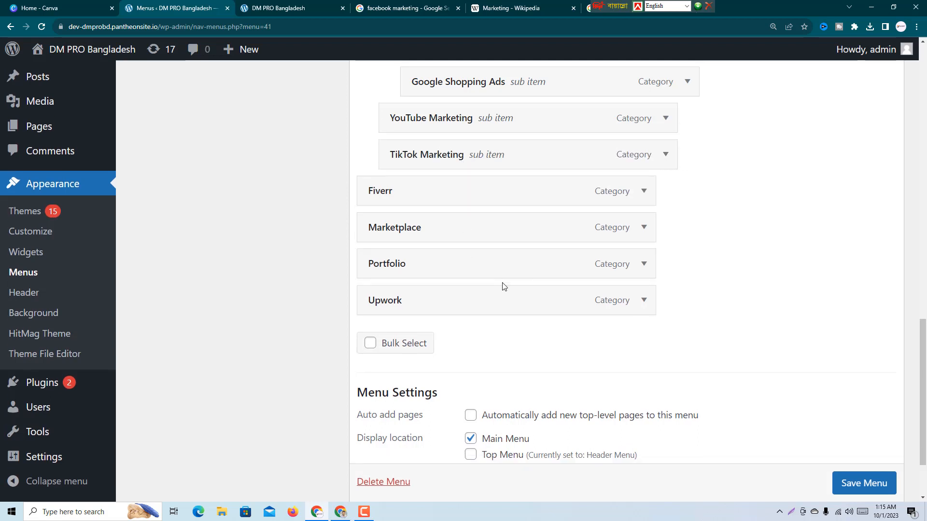
# Step: Move Portfolio directly below Digital Marketing as a top-level item above Social Media Marketing
pyautogui.scroll(1, 497, 271)
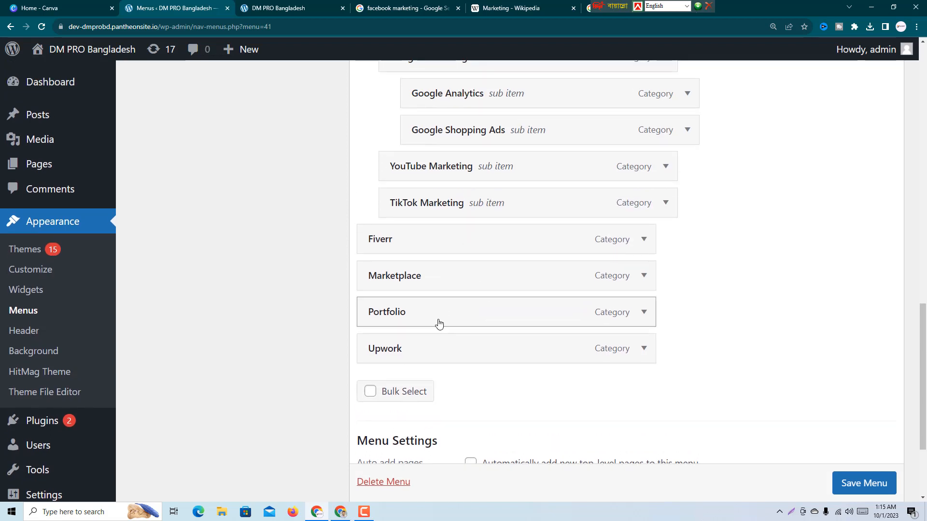
pyautogui.moveTo(439, 324); pyautogui.dragTo(424, 155)
pyautogui.scroll(8, 441, 238)
pyautogui.scroll(5, 441, 197)
pyautogui.scroll(-11, 480, 251)
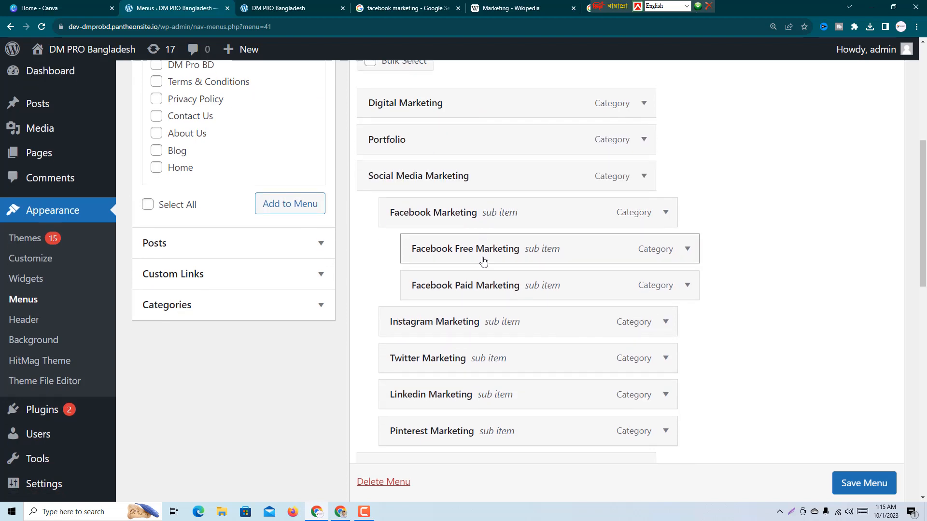
# Step: Move Marketplace above Fiverr as a top-level item and nest Fiverr and Upwork under it as sub items
pyautogui.scroll(-3, 452, 220)
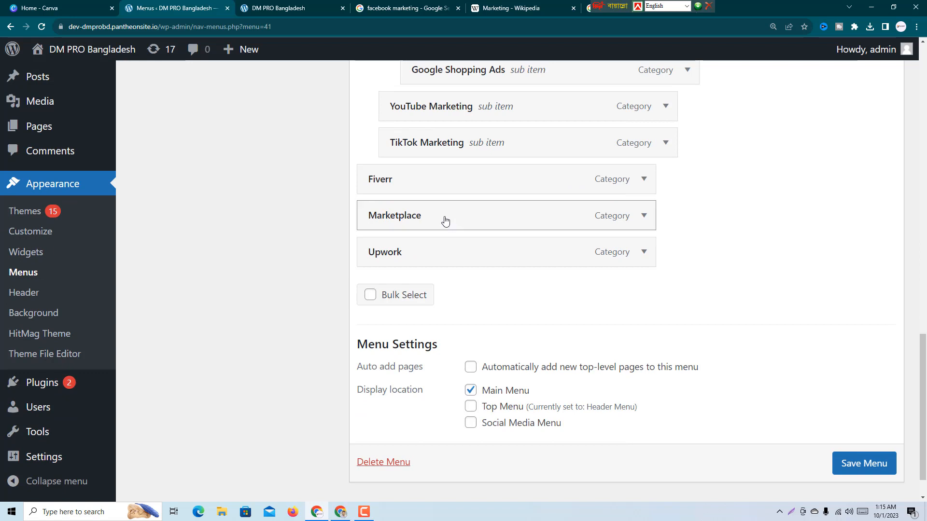
pyautogui.moveTo(445, 221); pyautogui.dragTo(446, 183)
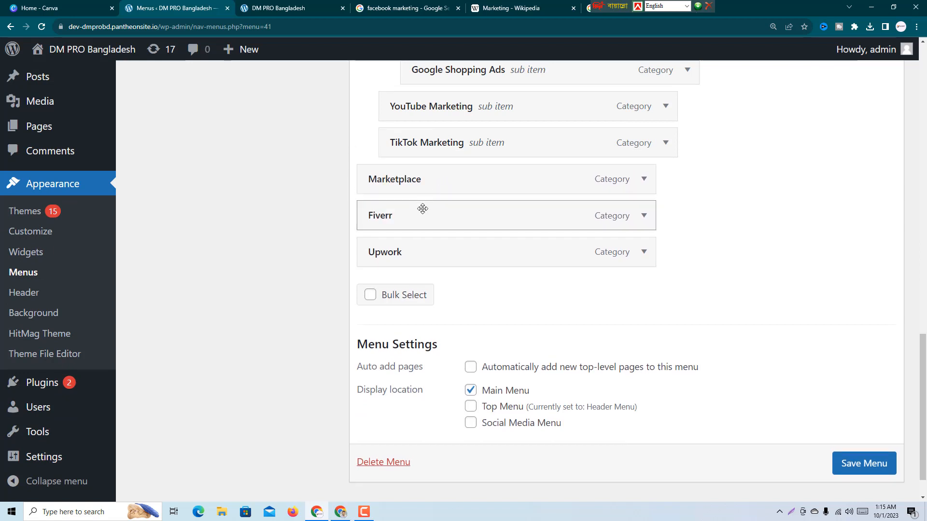
pyautogui.moveTo(430, 217); pyautogui.dragTo(439, 216)
pyautogui.moveTo(429, 254); pyautogui.dragTo(490, 261)
# Step: Review the arranged menu structure and save the menu
pyautogui.scroll(15, 493, 263)
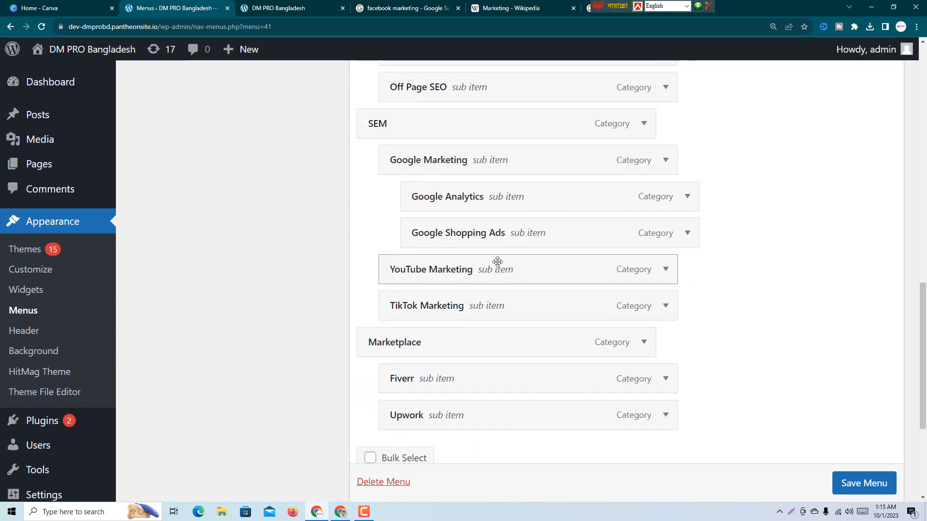
pyautogui.scroll(-15, 832, 292)
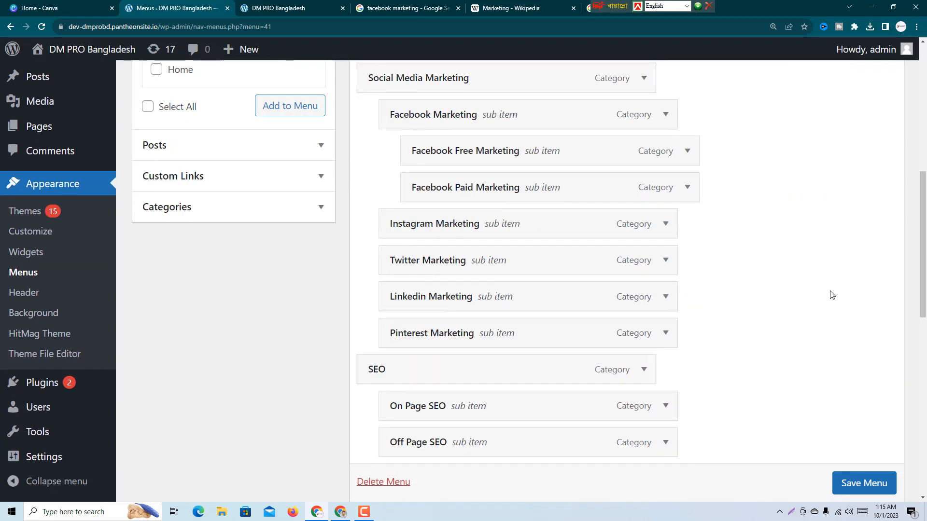
pyautogui.click(866, 419)
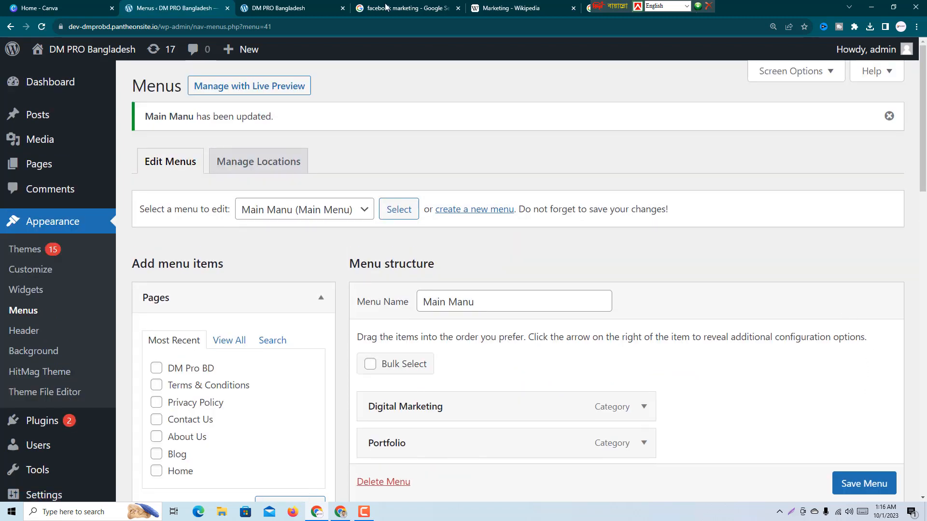
# Step: Reload the DM PRO Bangladesh front page and open the Digital Marketing and Portfolio category pages from its main navigation
pyautogui.click(299, 8)
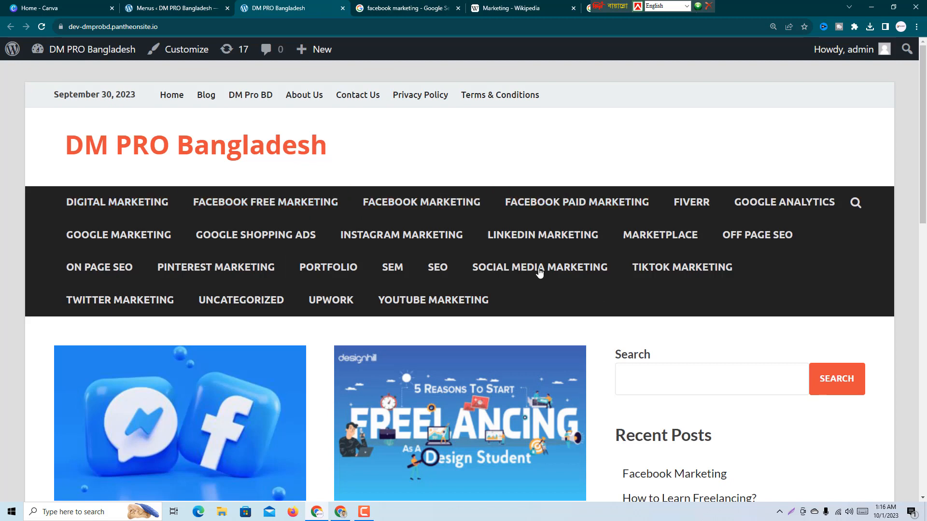
pyautogui.click(37, 27)
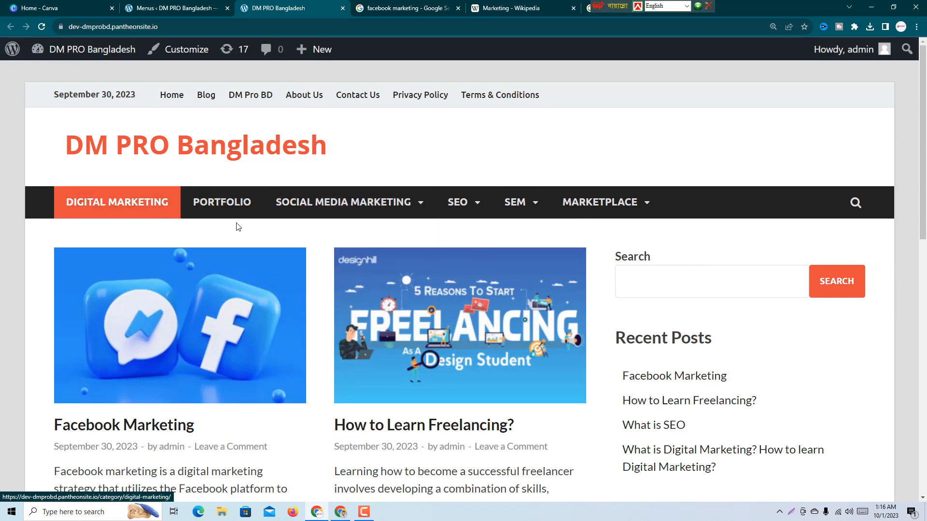
pyautogui.click(149, 208)
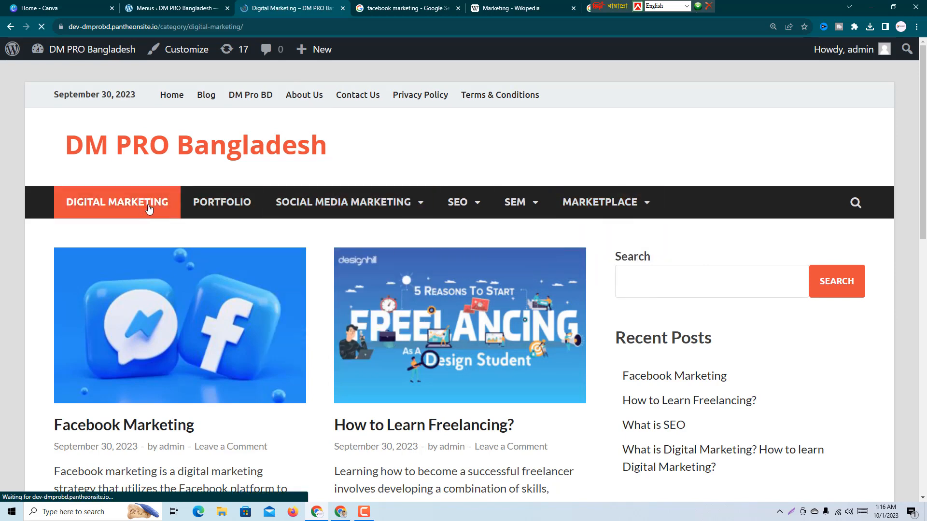
pyautogui.click(232, 202)
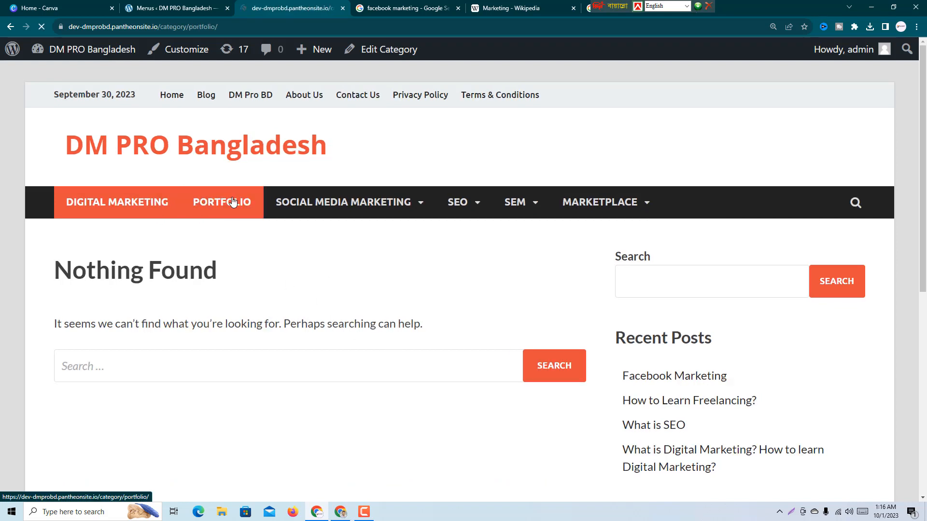
# Step: Examine the nested submenus of Social Media Marketing, SEO, SEM and Marketplace in the site's main navigation
pyautogui.moveTo(389, 209)
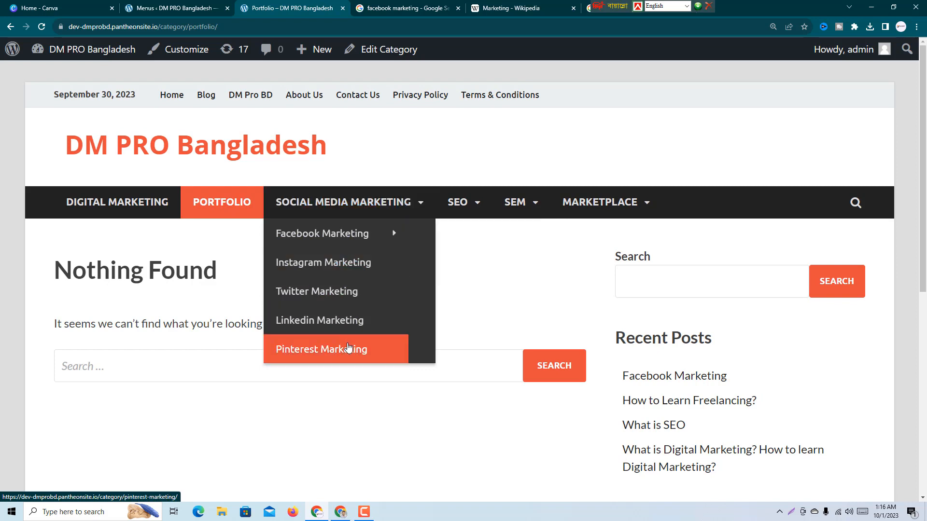
pyautogui.moveTo(347, 233)
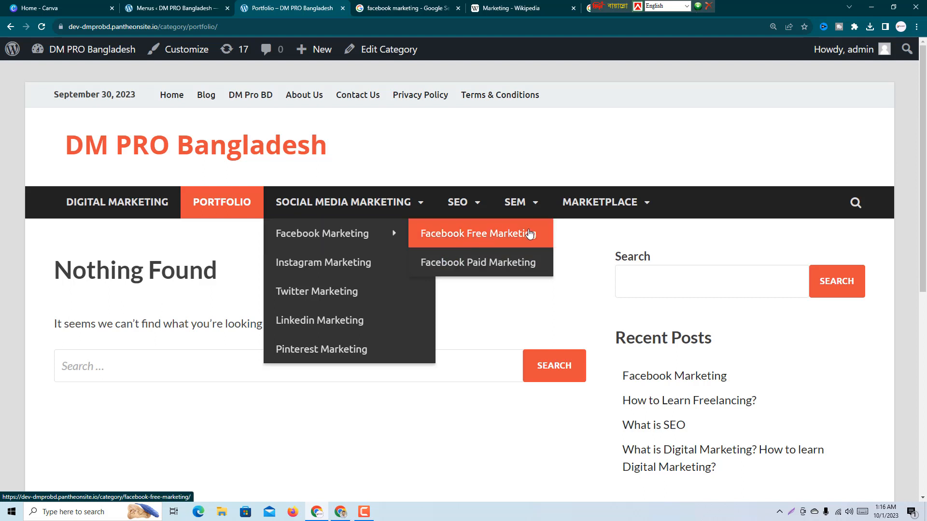
pyautogui.moveTo(472, 208)
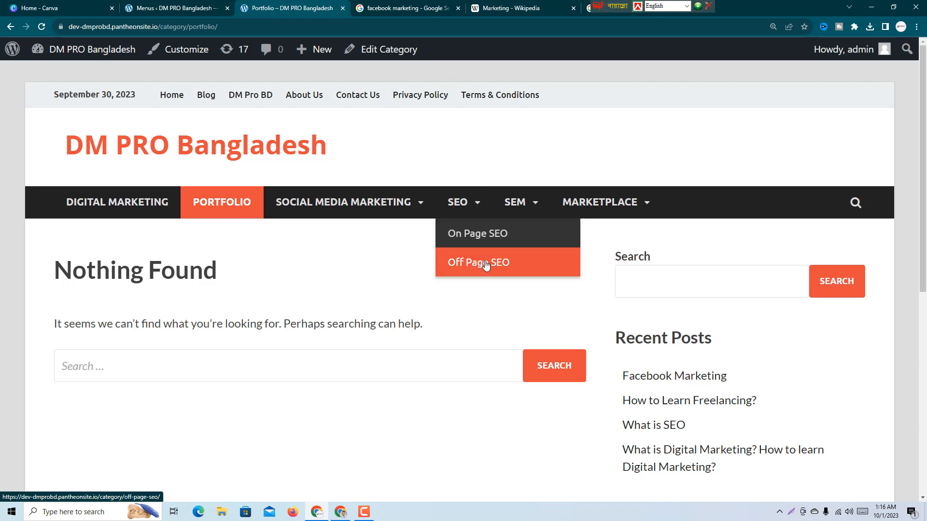
pyautogui.moveTo(522, 209)
pyautogui.moveTo(549, 230)
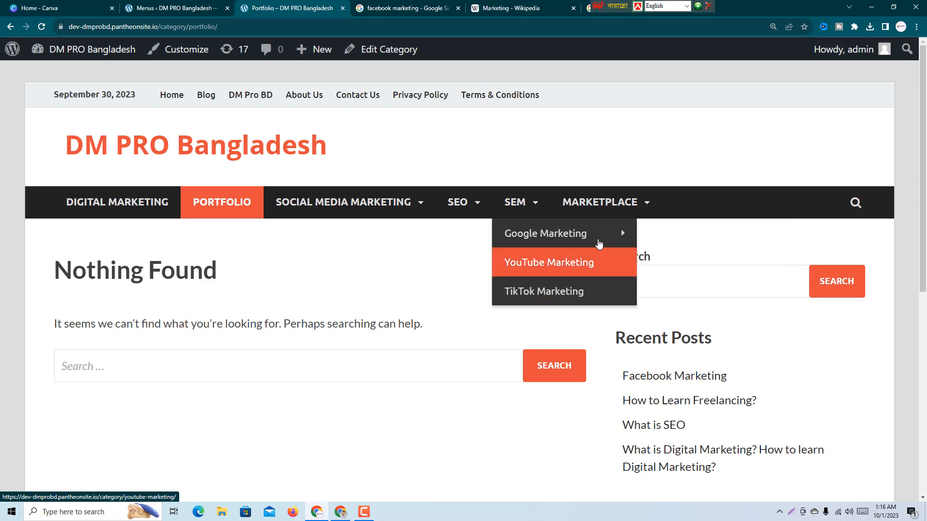
pyautogui.moveTo(620, 202)
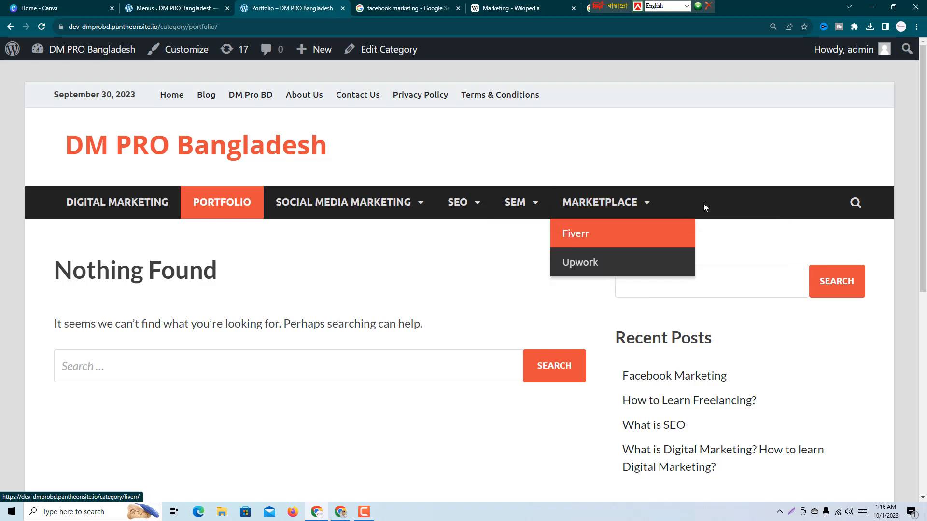